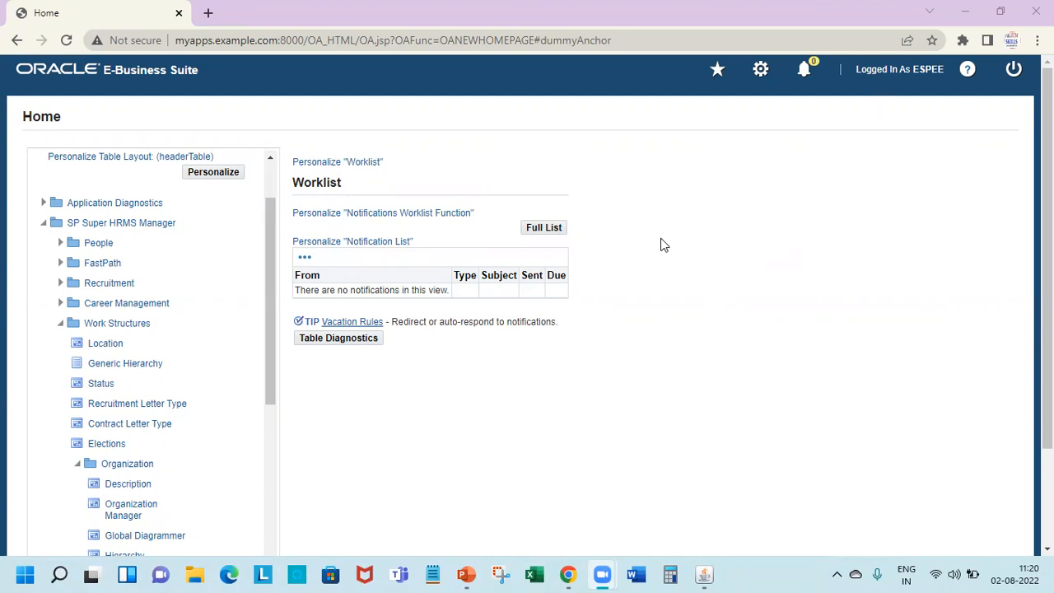
- Launch the Organization Description form from Work Structures under SP Super HRMS Manager and switch to the Oracle Applications window
click(60, 323)
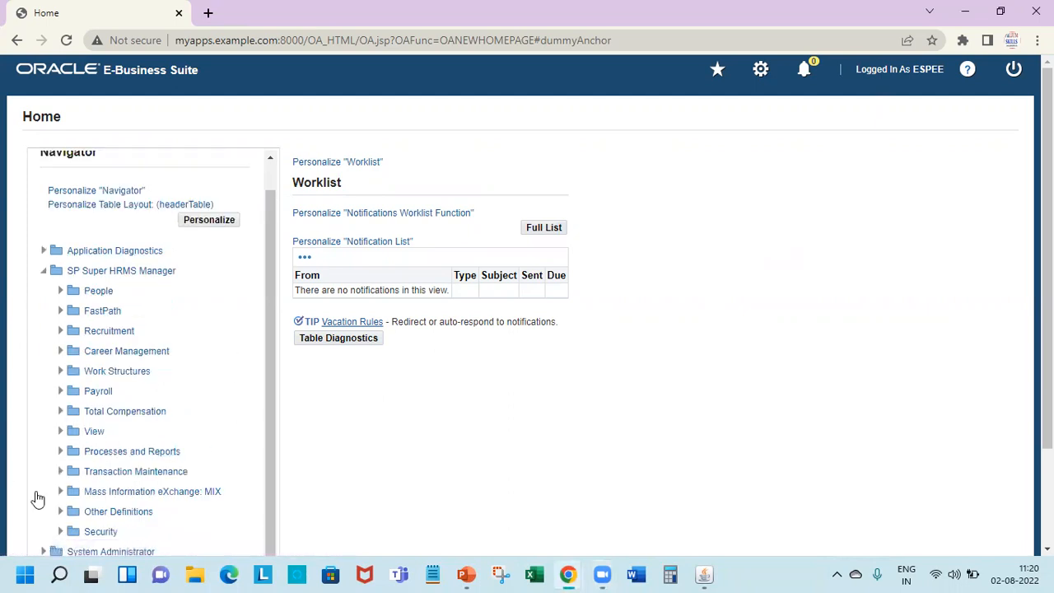
click(61, 372)
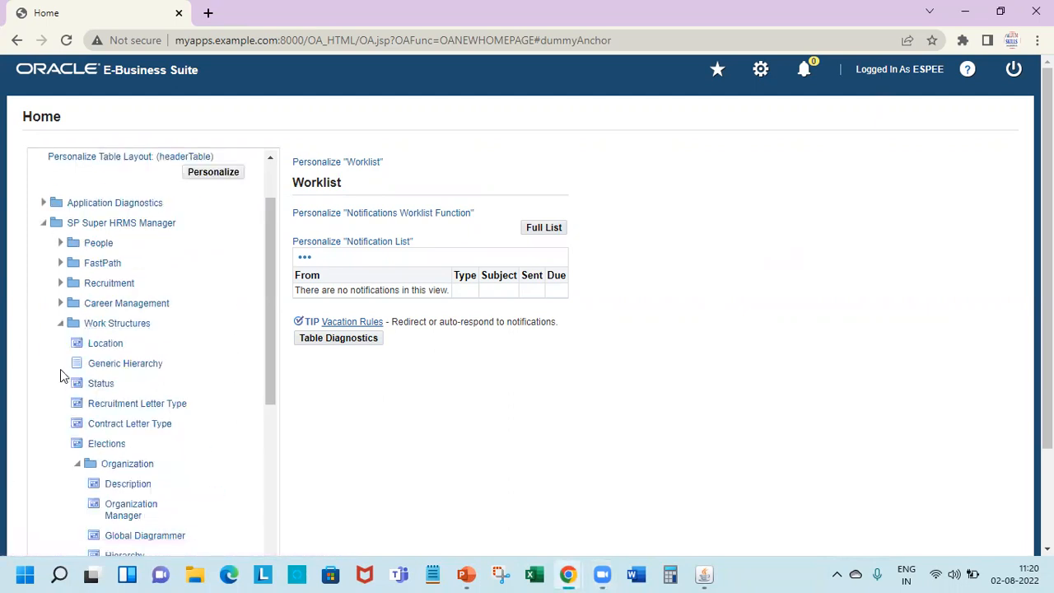
click(124, 485)
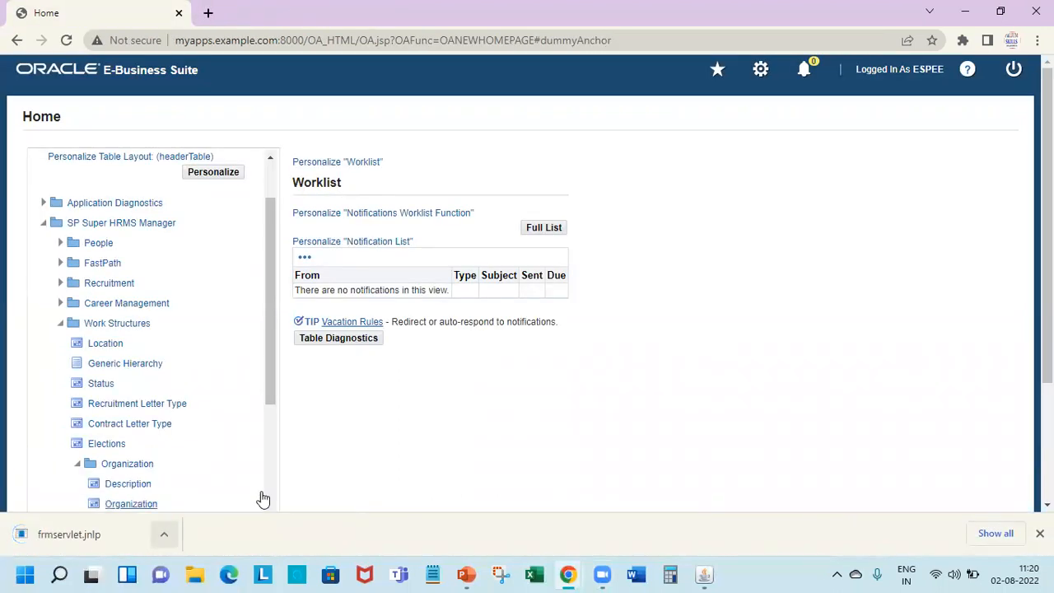
click(704, 573)
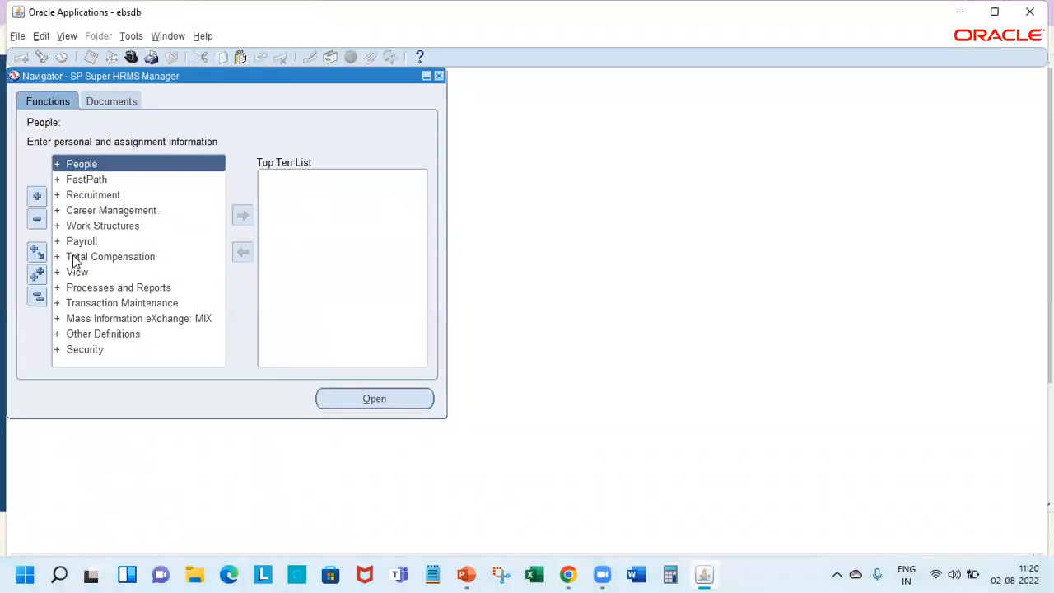
- Open the Description function under Work Structures > Organization and start a new organization record
double_click(118, 228)
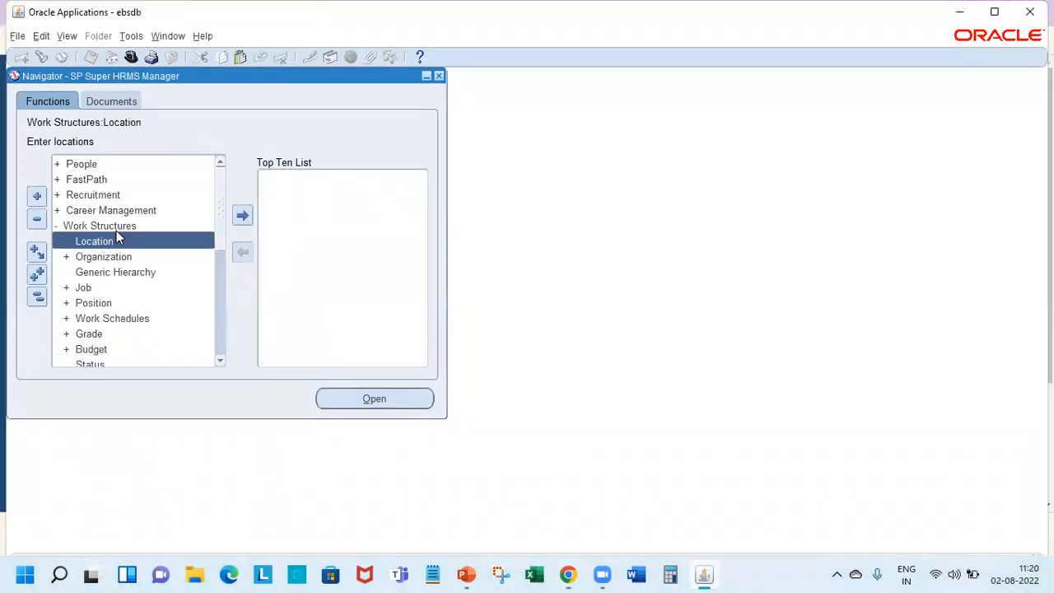
double_click(121, 258)
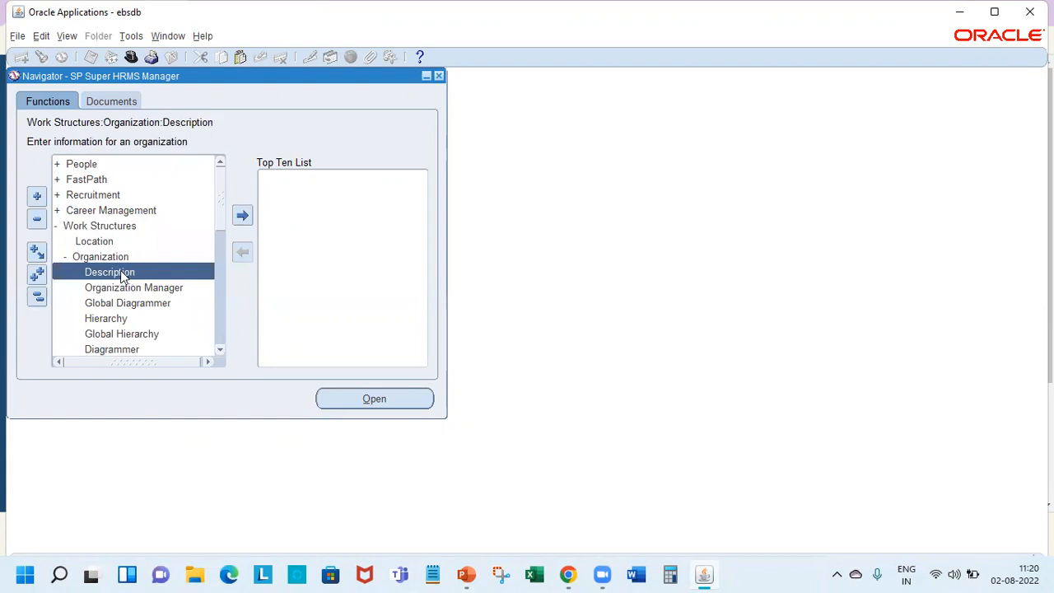
double_click(121, 275)
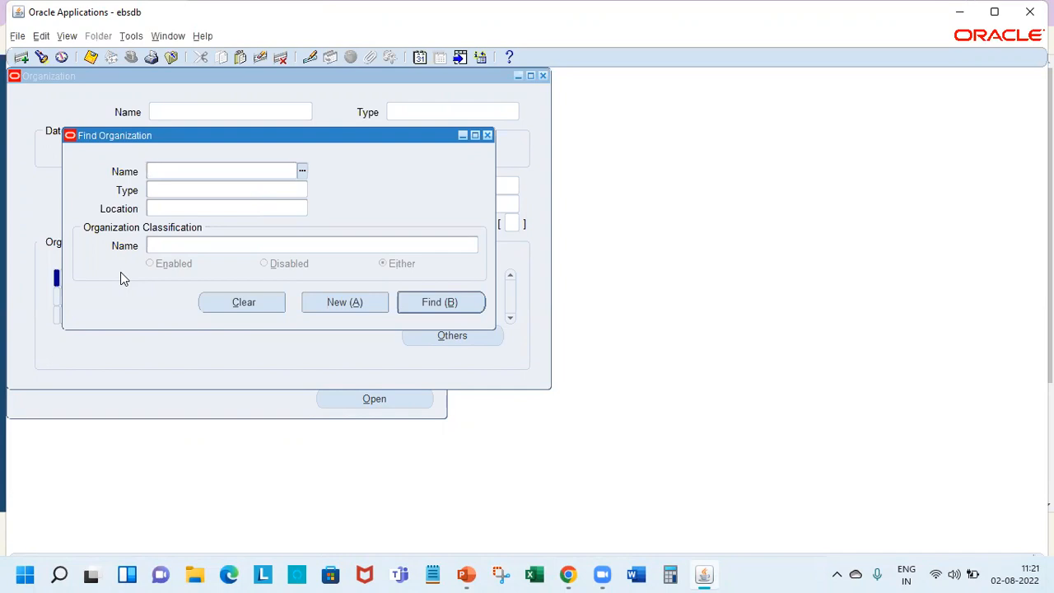
click(350, 304)
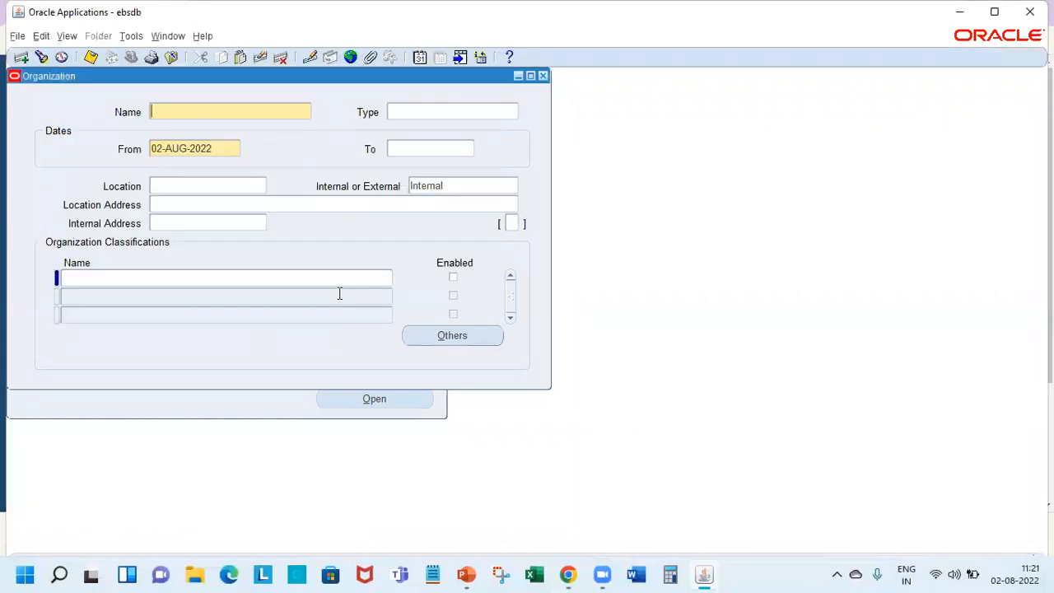
- Set the organization's From date to 01-JAN-2000
click(221, 154)
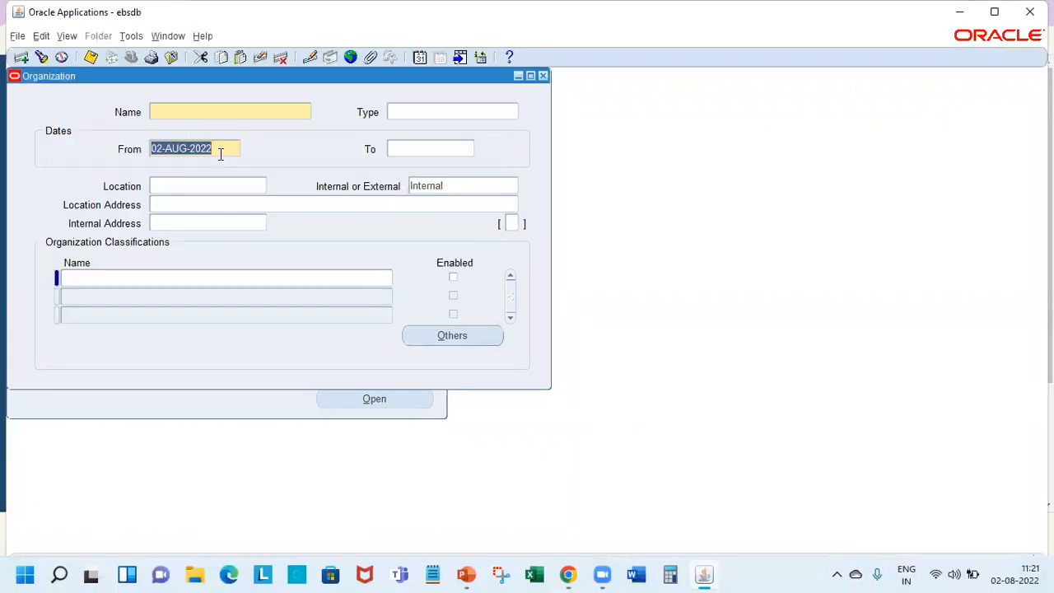
text(1JAN)
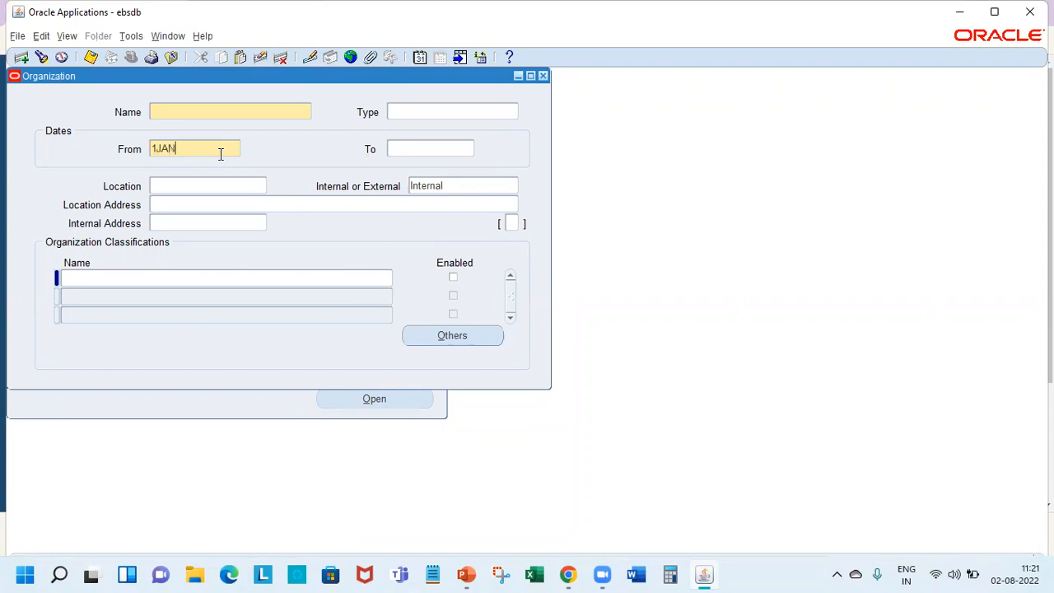
text(2000)
key(Tab)
- Name the organization SP Enterprises BG and set its type to Business Group
click(242, 117)
text(SP Enterprises BG)
key(Tab)
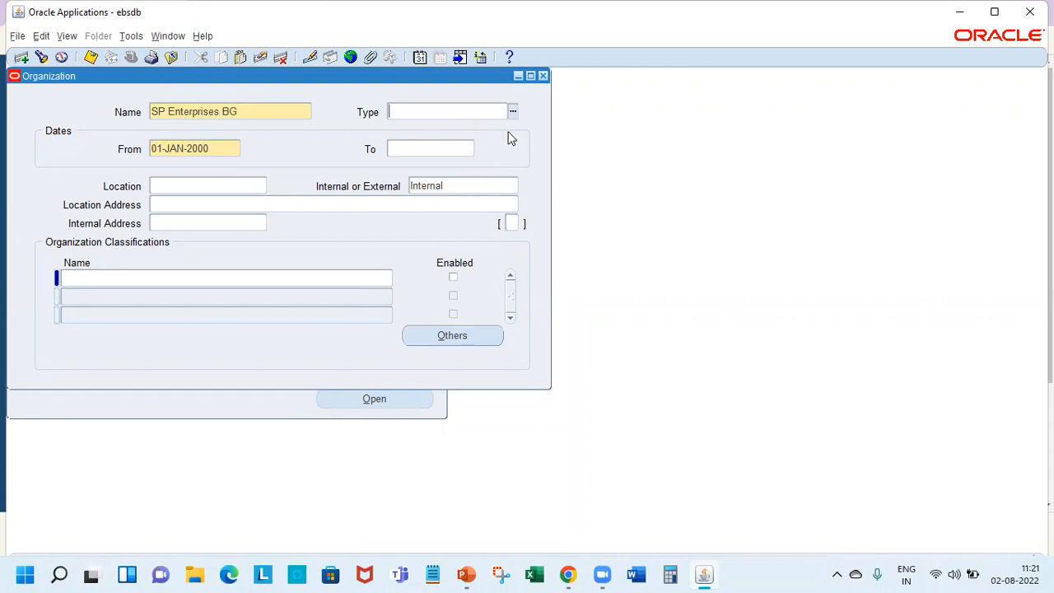
click(511, 111)
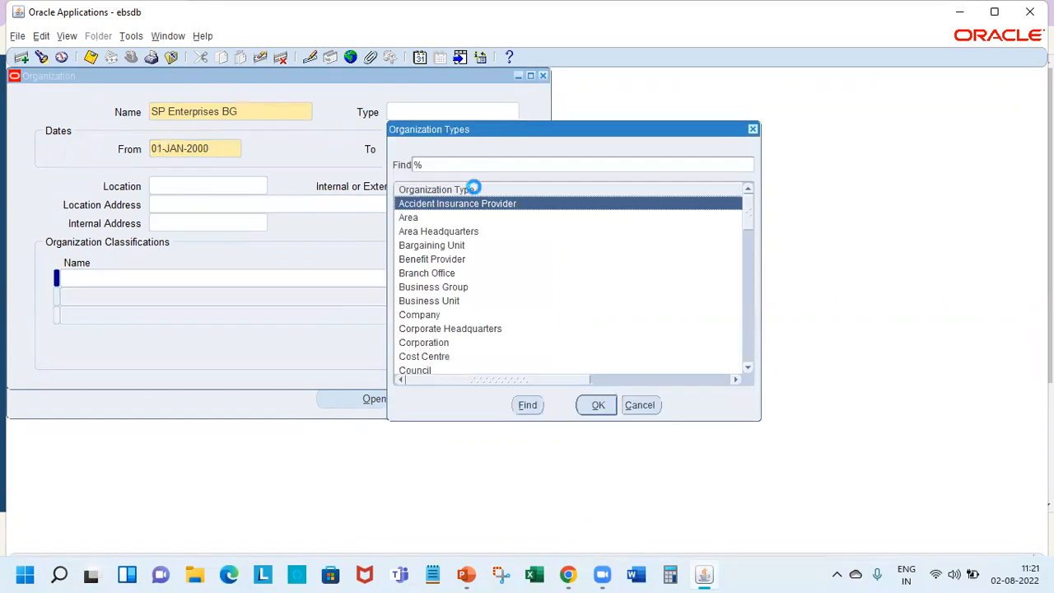
double_click(445, 287)
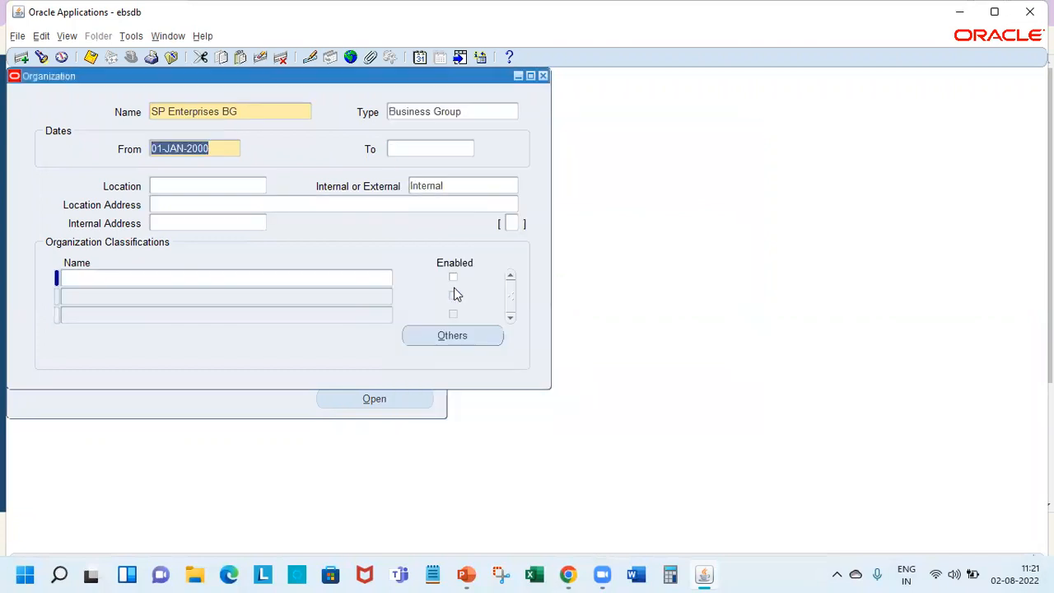
click(208, 186)
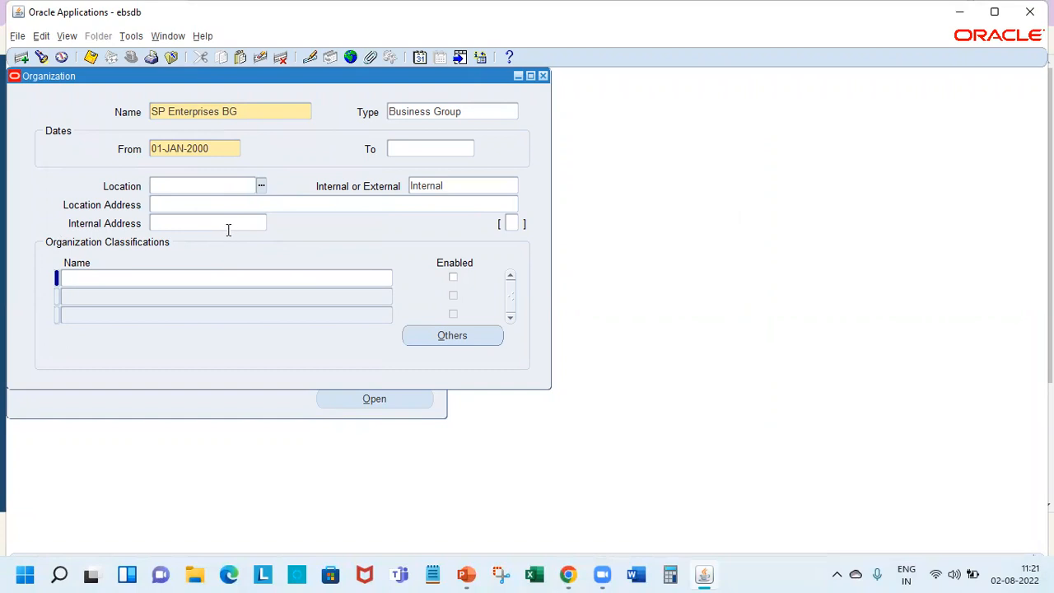
key(ctrl+l)
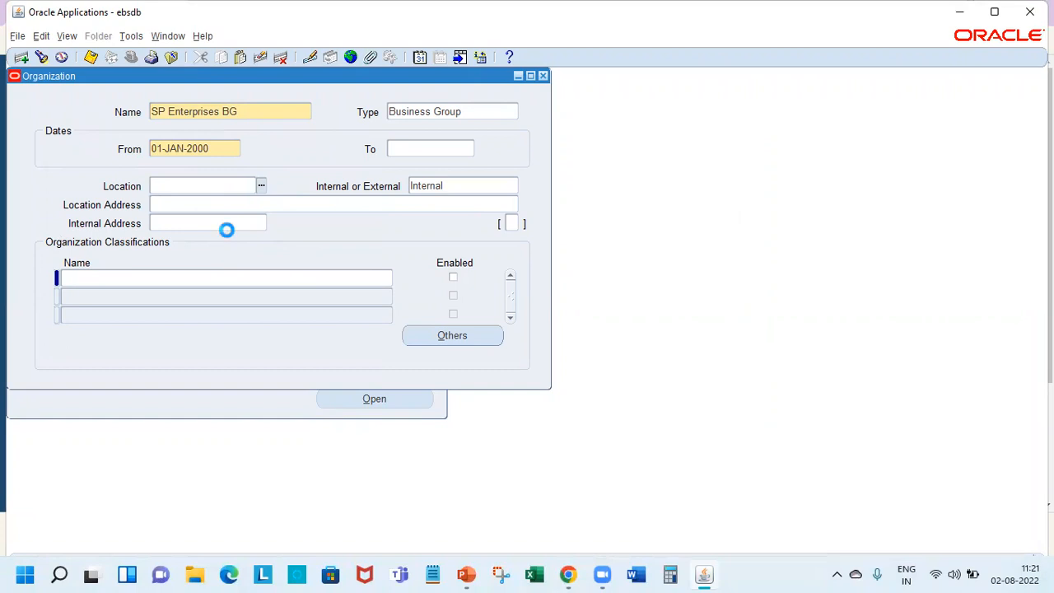
- Add the Business Group classification to the organization and enable it
click(211, 275)
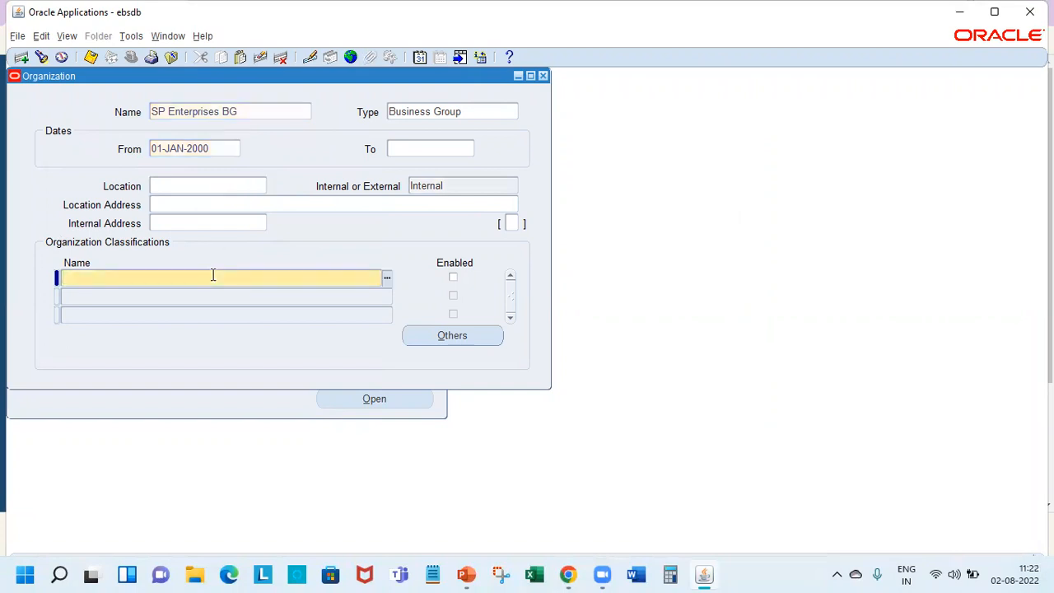
text(bus)
key(BackSpace)
key(BackSpace)
text(usine)
key(Tab)
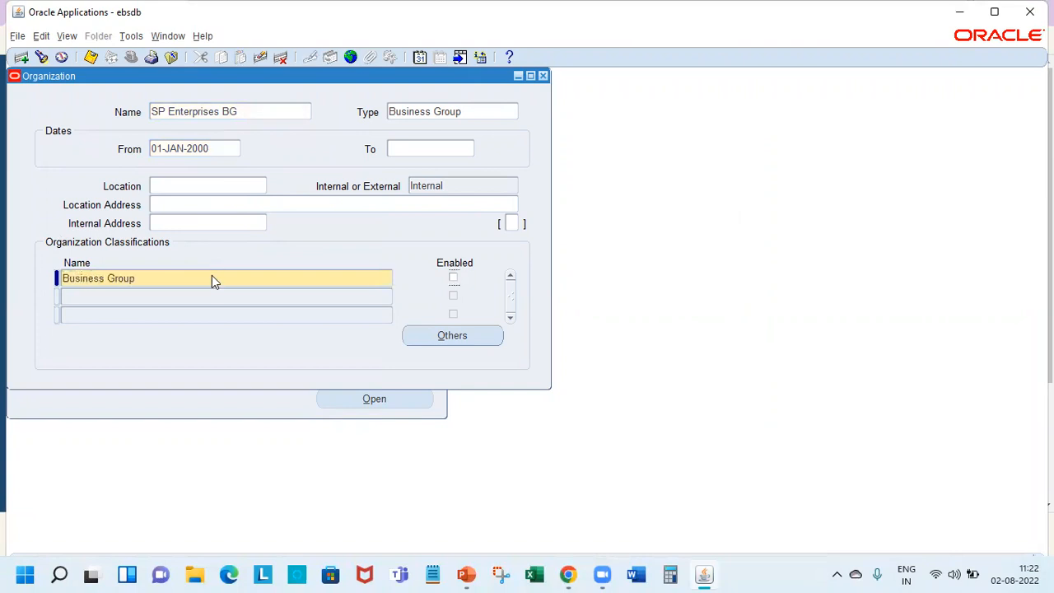
key(space)
click(472, 336)
click(648, 338)
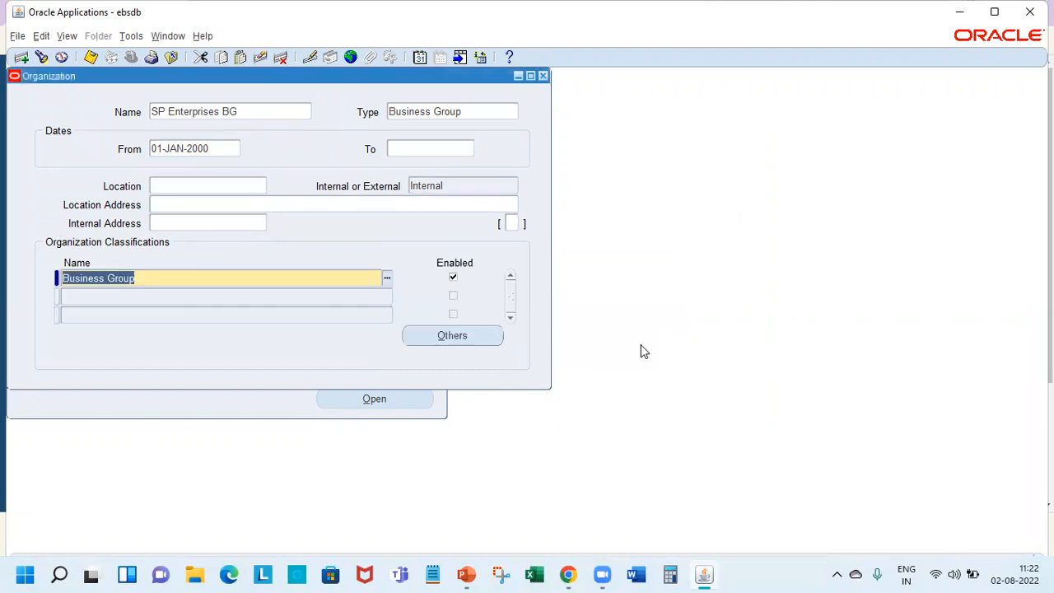
- Open the Business Group Info. details for the classification and enter SPENT as the short name
click(470, 335)
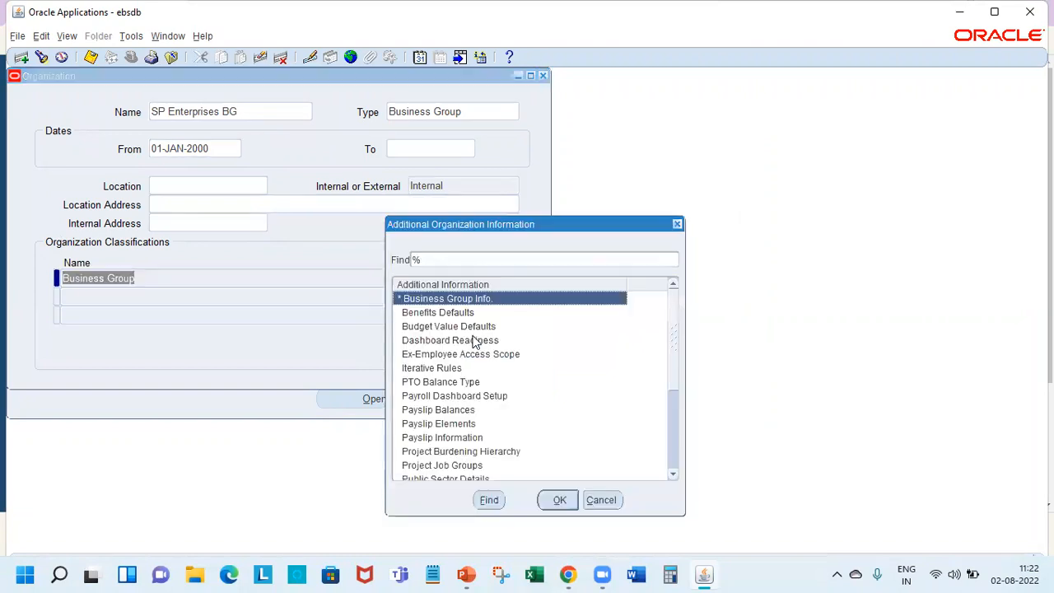
double_click(451, 302)
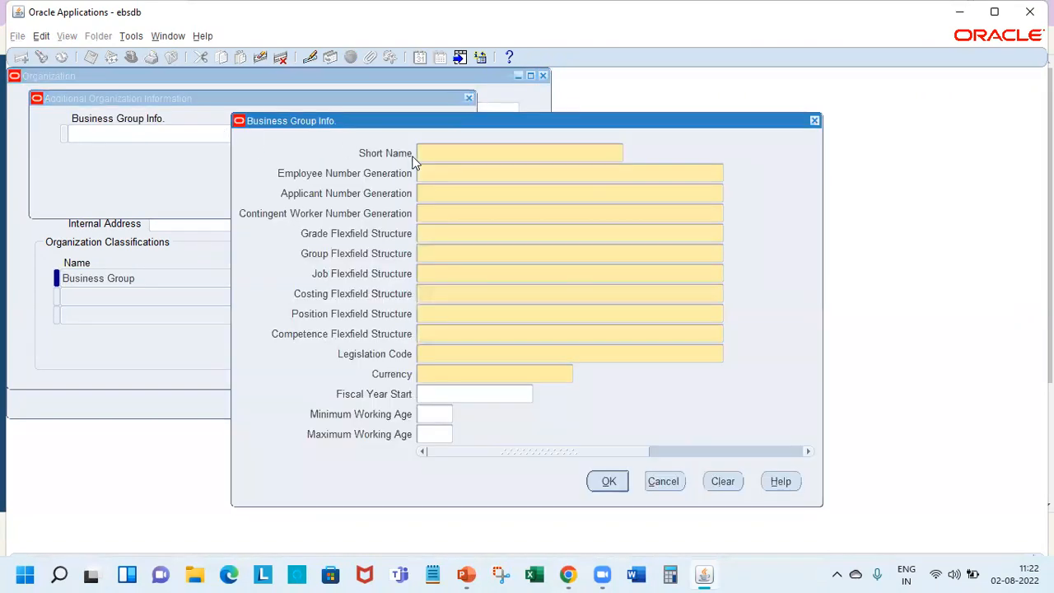
click(424, 152)
text(SPENT)
key(Tab)
- Set the employee, applicant and contingent worker number generation to Automatic
click(730, 172)
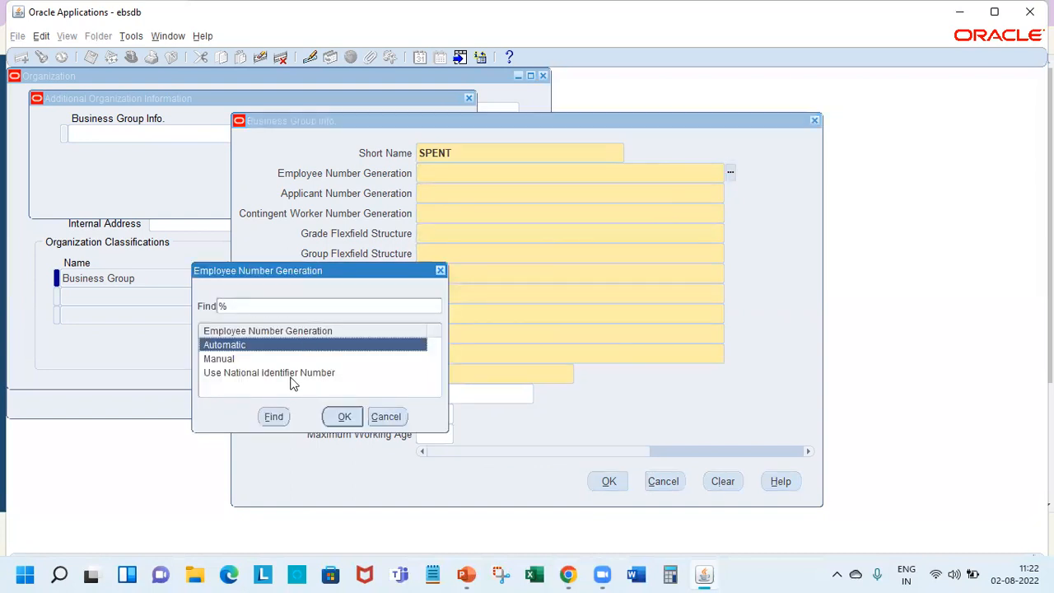
double_click(287, 346)
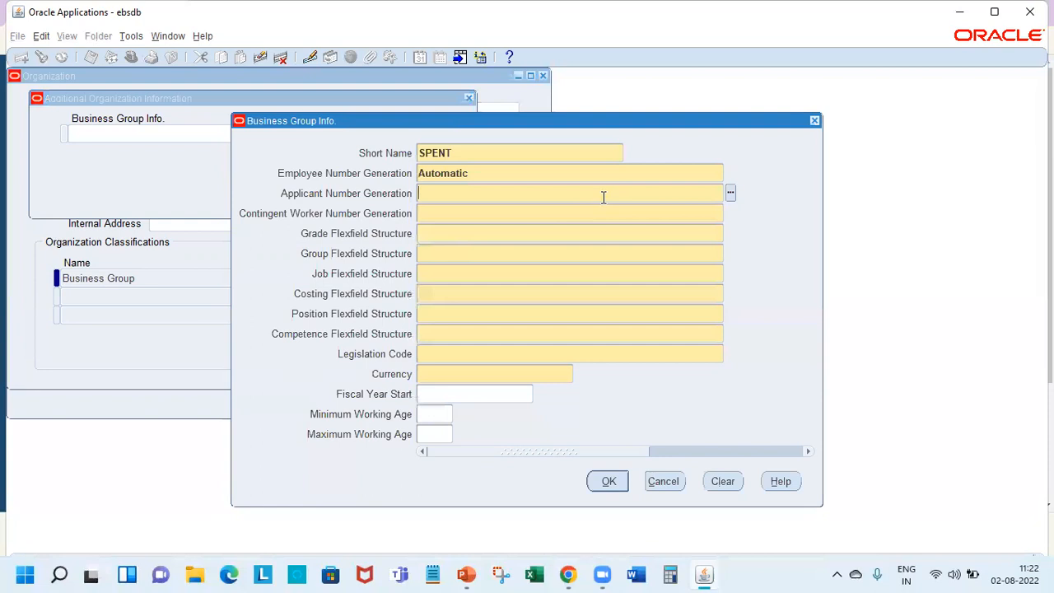
click(729, 194)
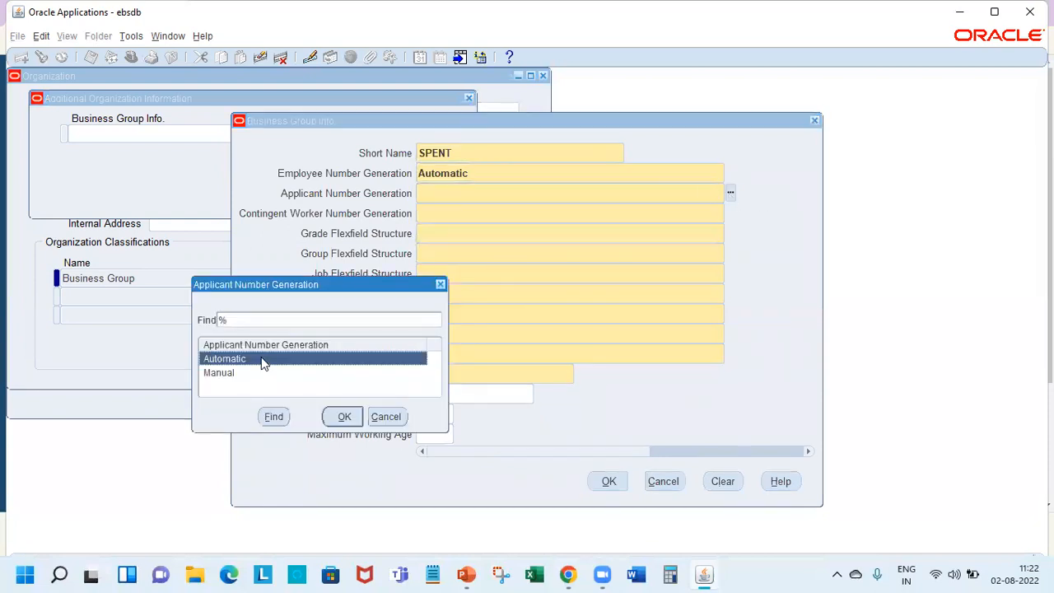
double_click(261, 359)
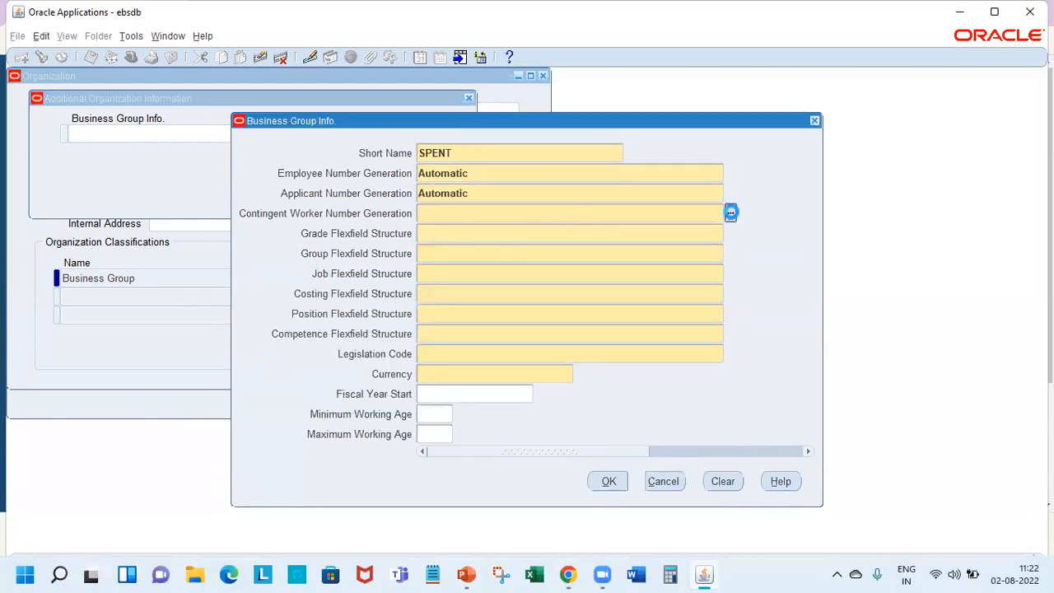
click(729, 213)
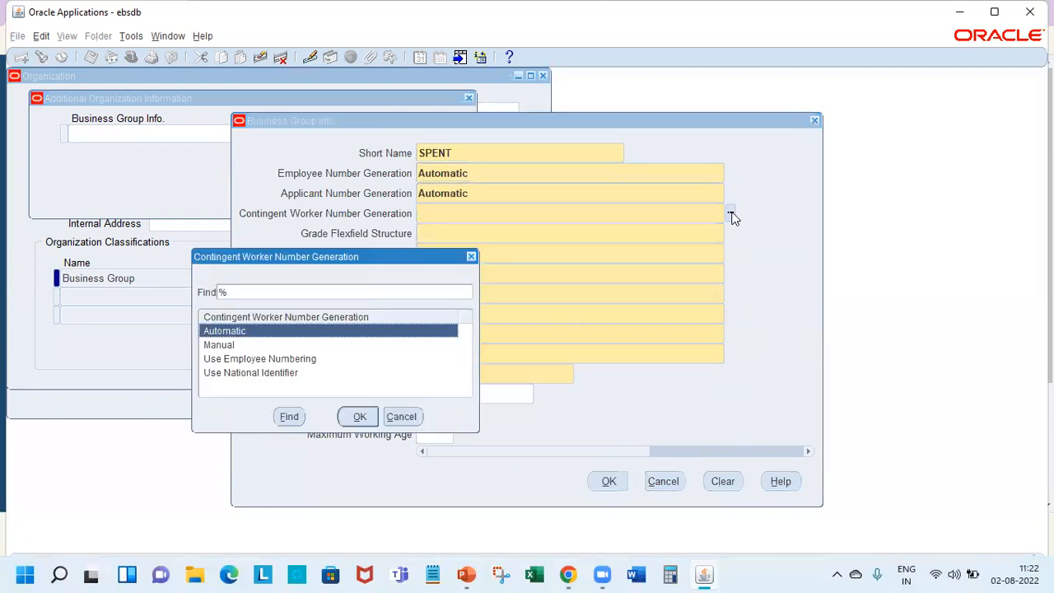
double_click(284, 331)
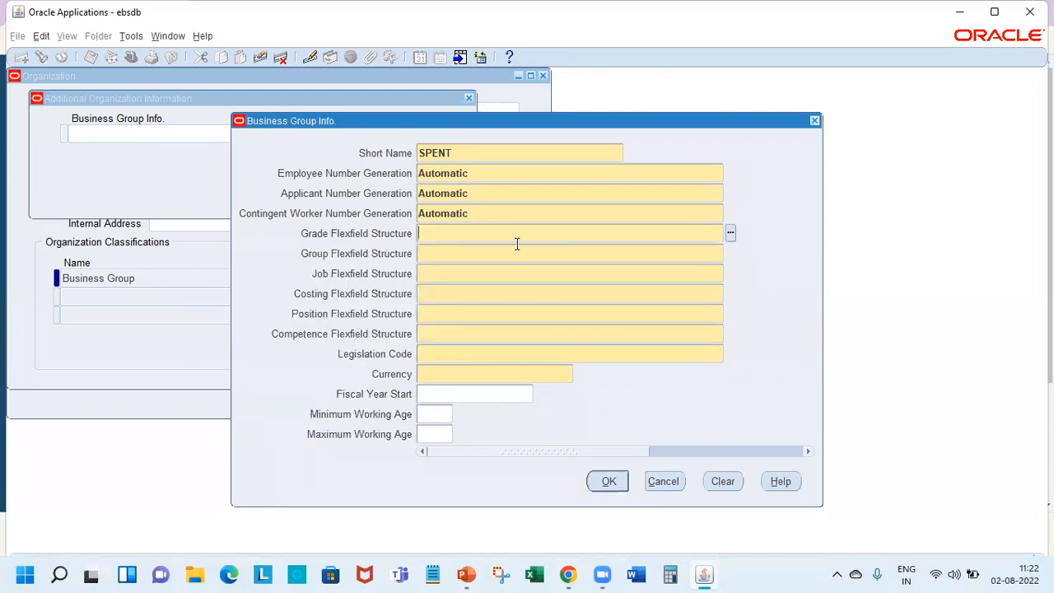
- Set the grade, group and job flexfield structures to Grade Flexfield, People Group Flexfield and Job Flexfield
text(grade)
key(Tab)
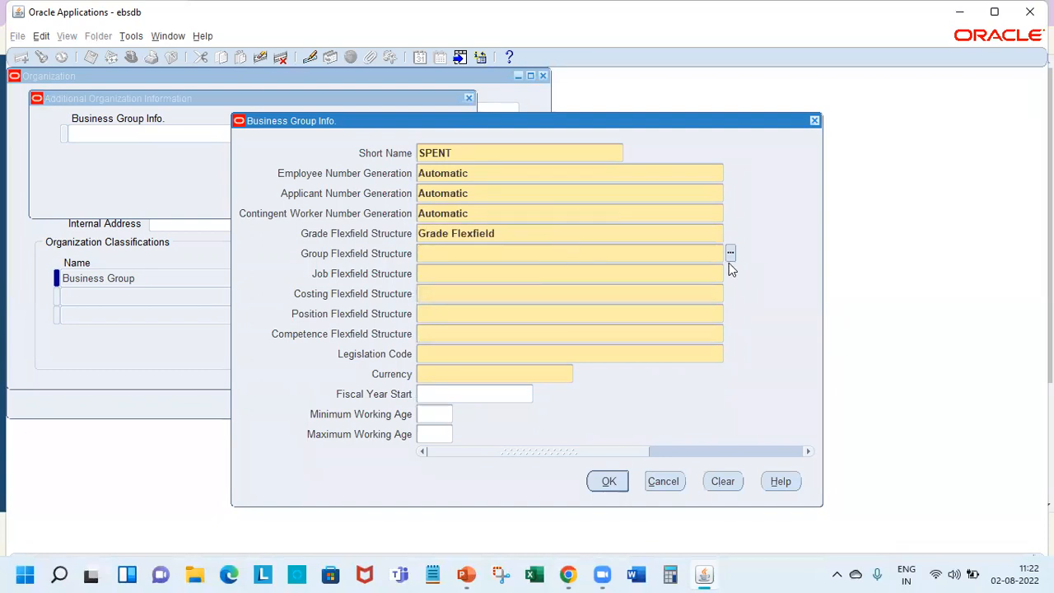
text(people)
key(Tab)
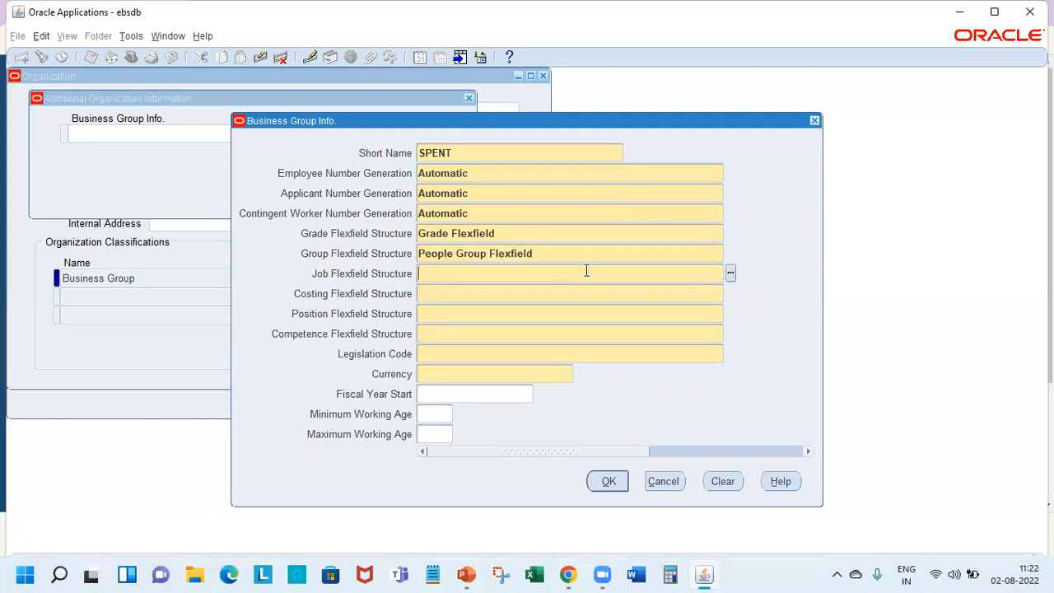
text(job)
key(Tab)
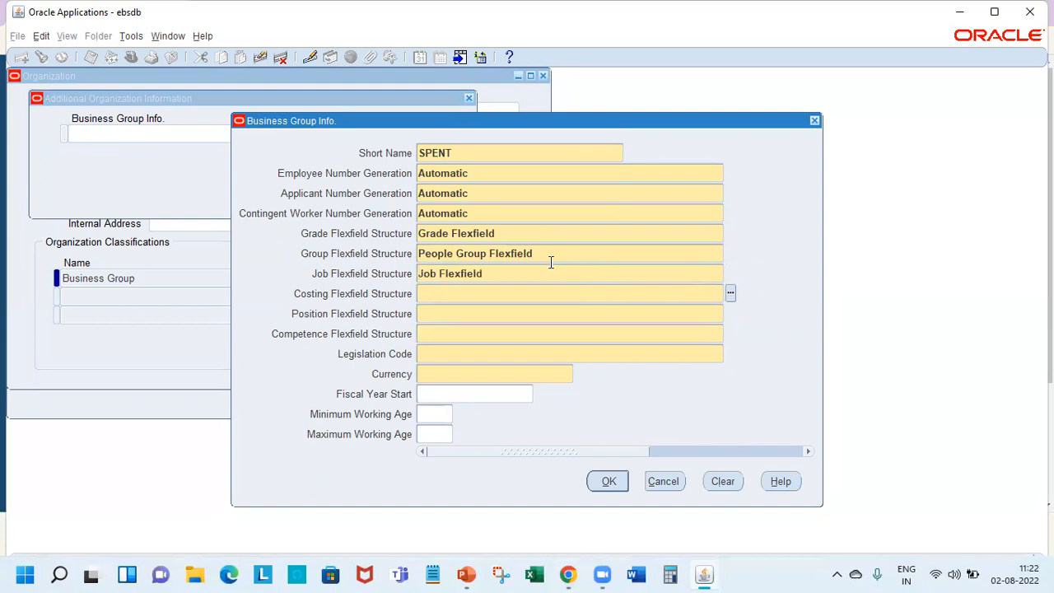
- Set the costing, position and competence flexfield structures to Cost Allocation Flexfield, Position Flexfield and Competence Flexfield
text(cost all)
key(Tab)
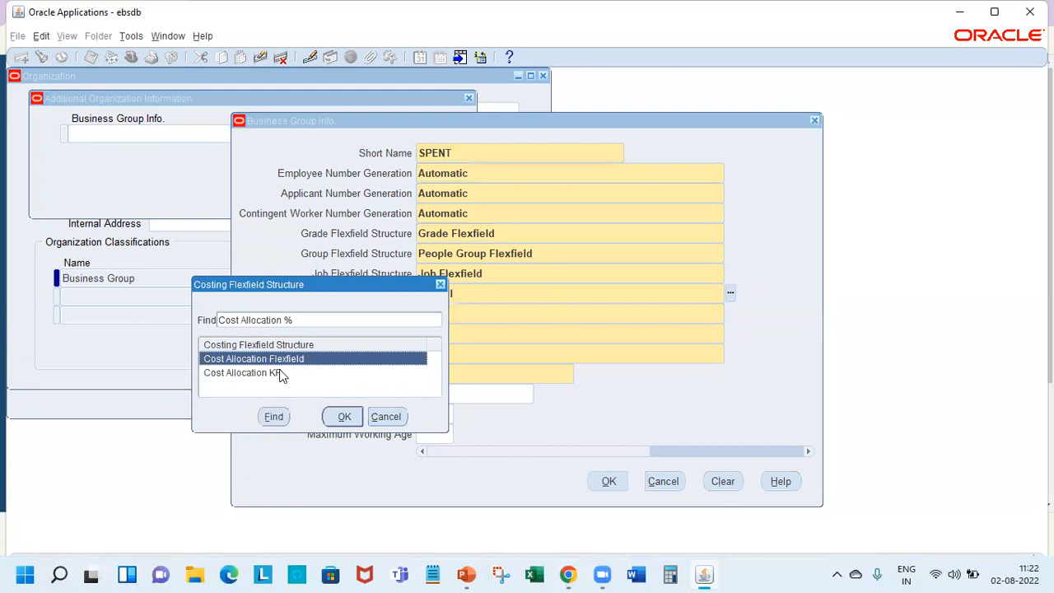
double_click(296, 354)
text(posi)
key(Tab)
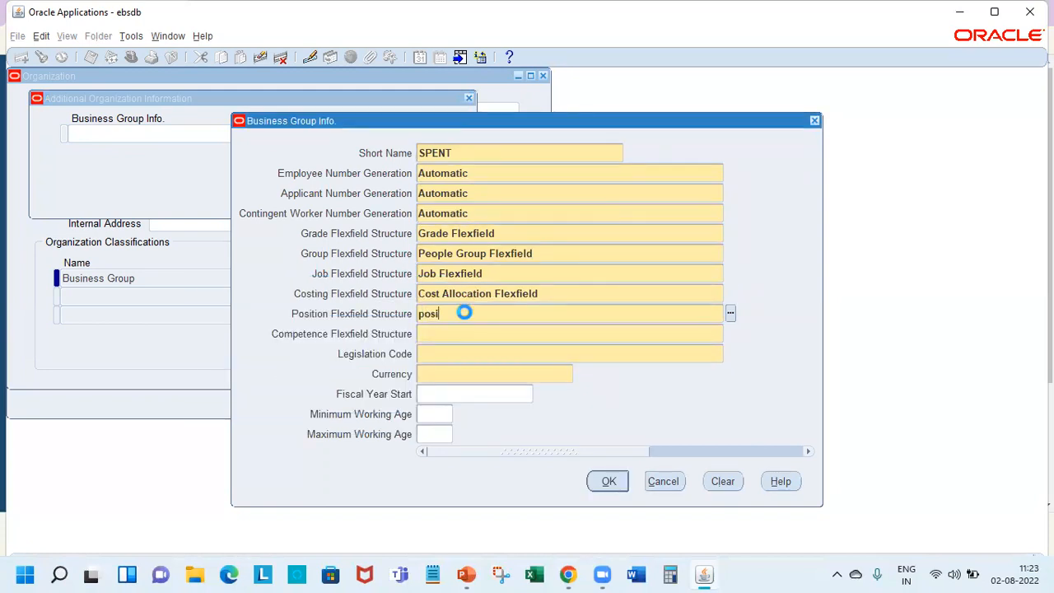
double_click(285, 359)
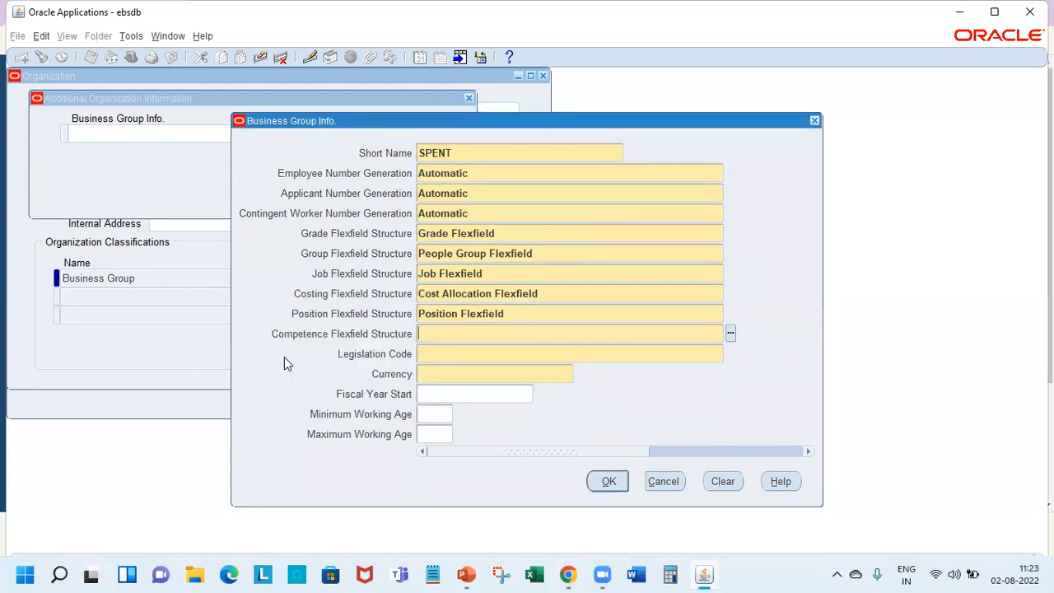
click(730, 333)
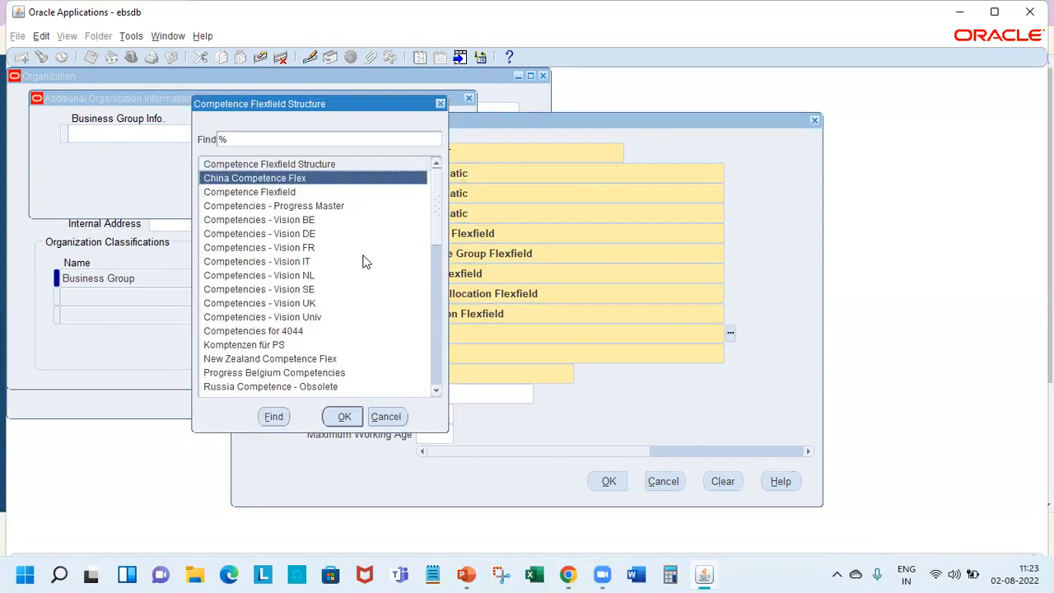
double_click(297, 191)
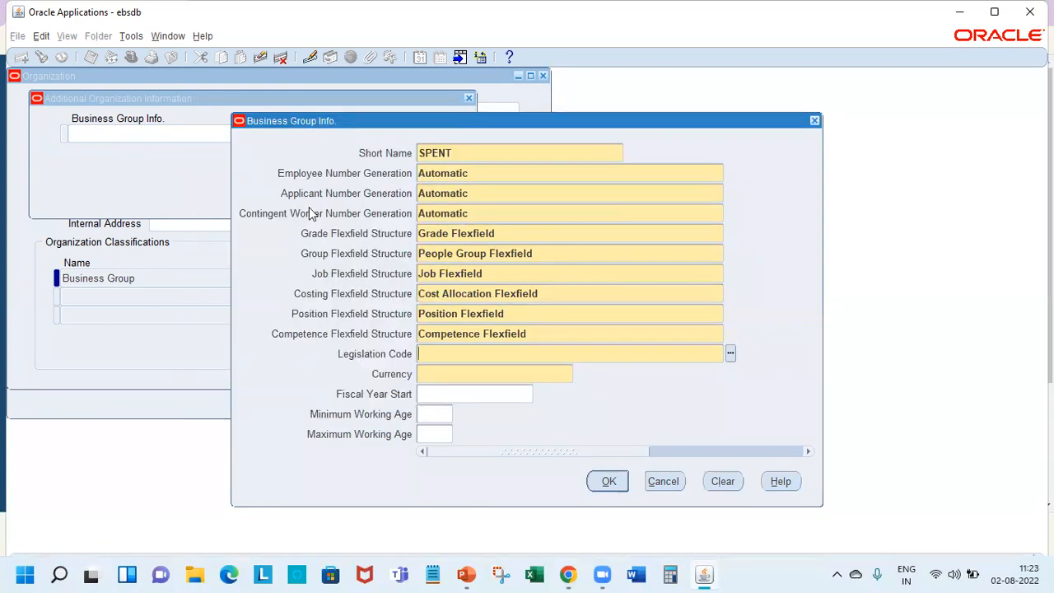
- Set the business group's legislation code to United States and its currency to USD
text(united states)
click(730, 356)
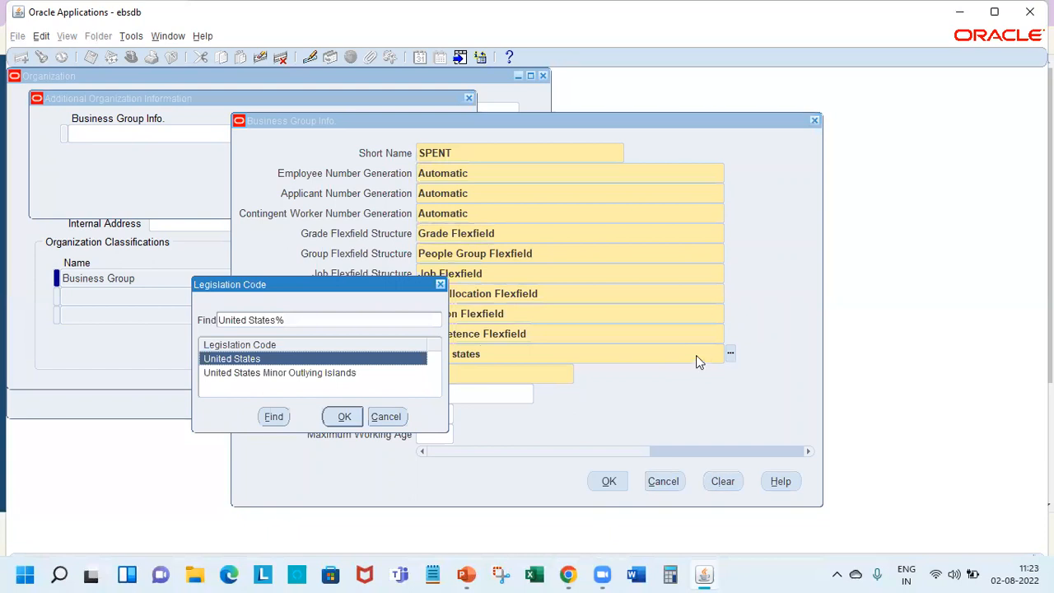
click(338, 417)
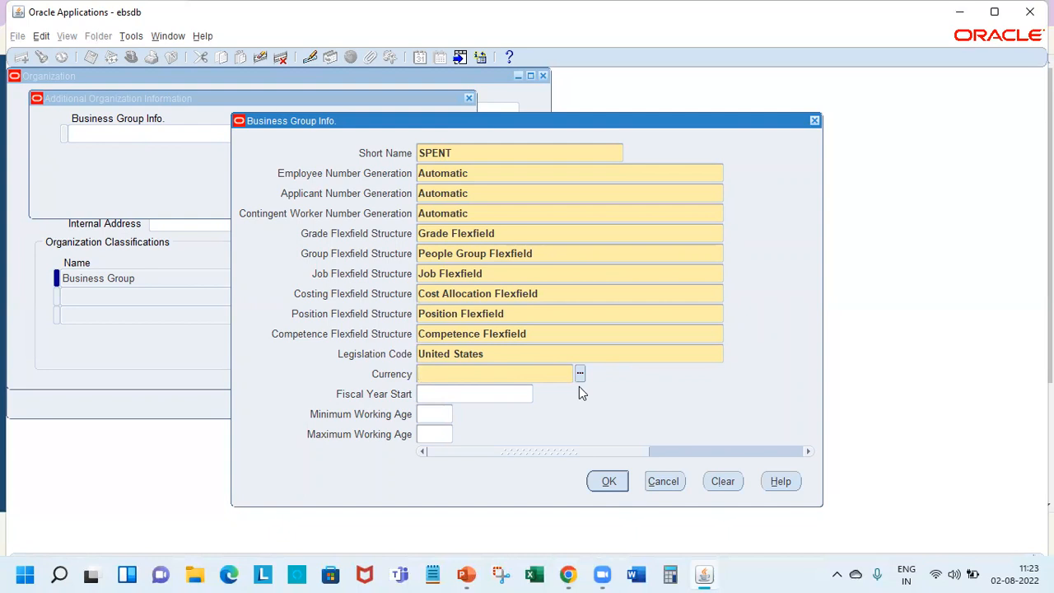
text(USD)
key(Tab)
- Set the fiscal year start to 01-JAN-2000, the minimum working age to 17 and the maximum working age to 70
text(01-jan)
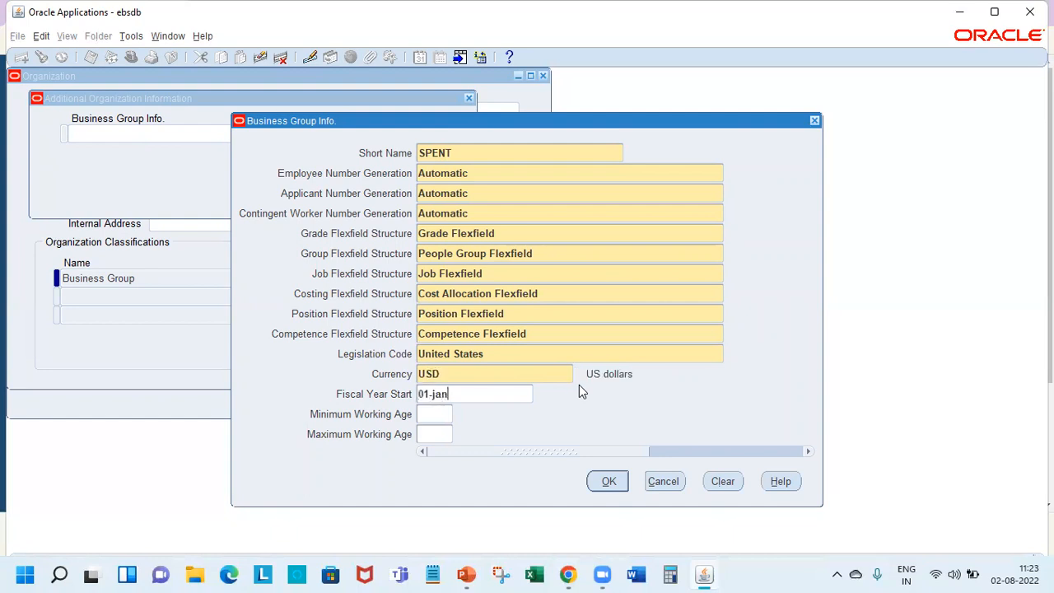
text(-2000)
key(Tab)
text(17)
key(Tab)
text(7)
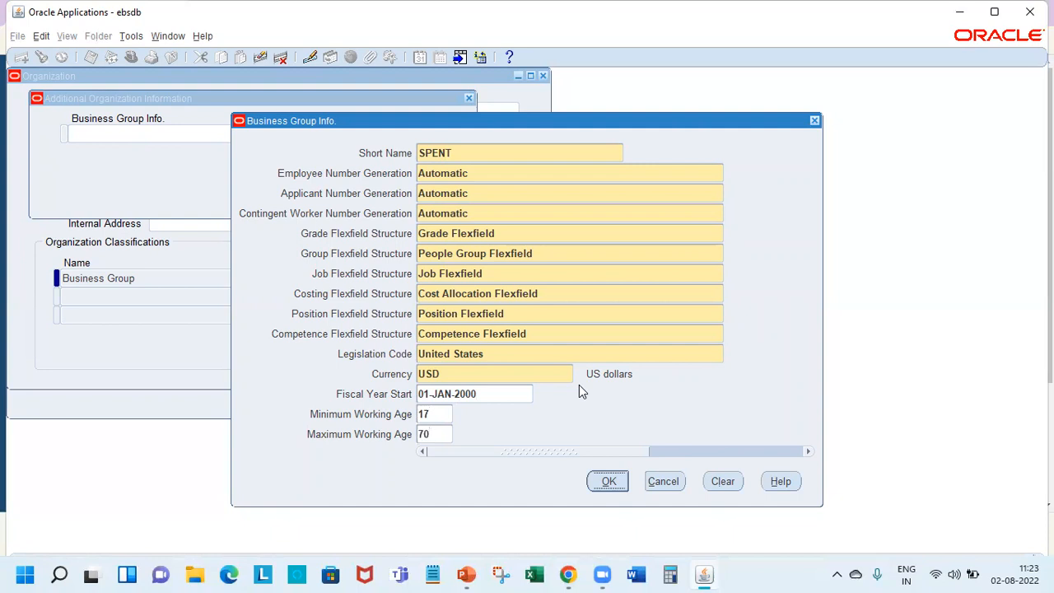
- Accept the Business Group Info. details and save the changes to the organization
click(607, 481)
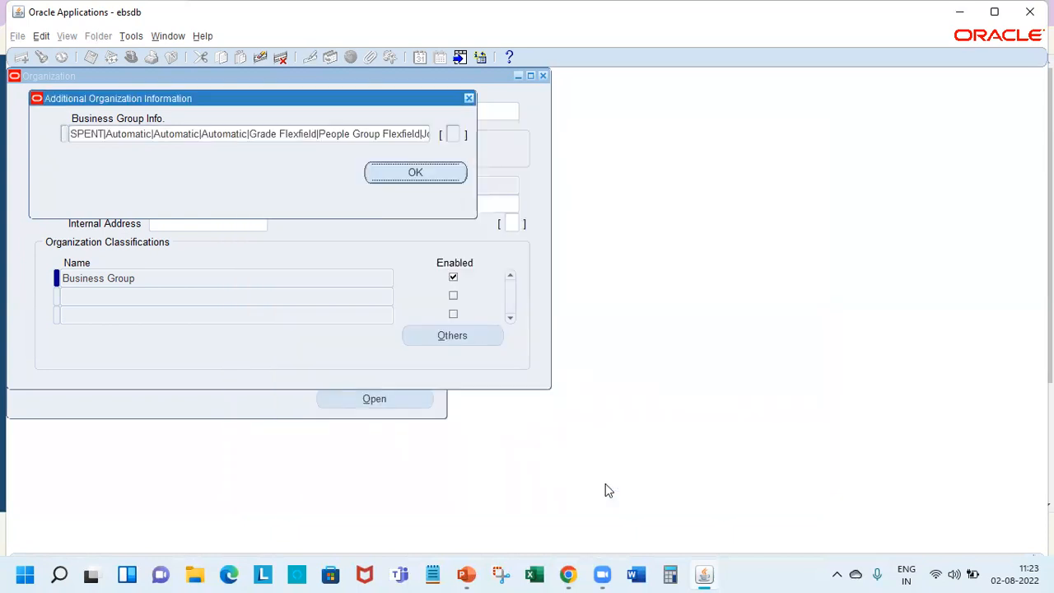
click(405, 178)
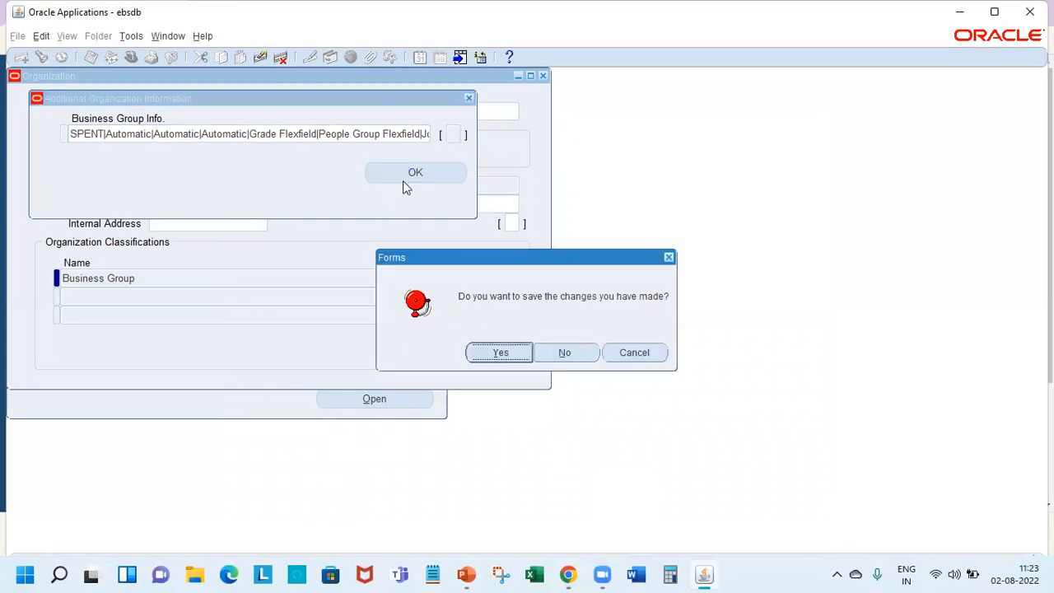
click(497, 355)
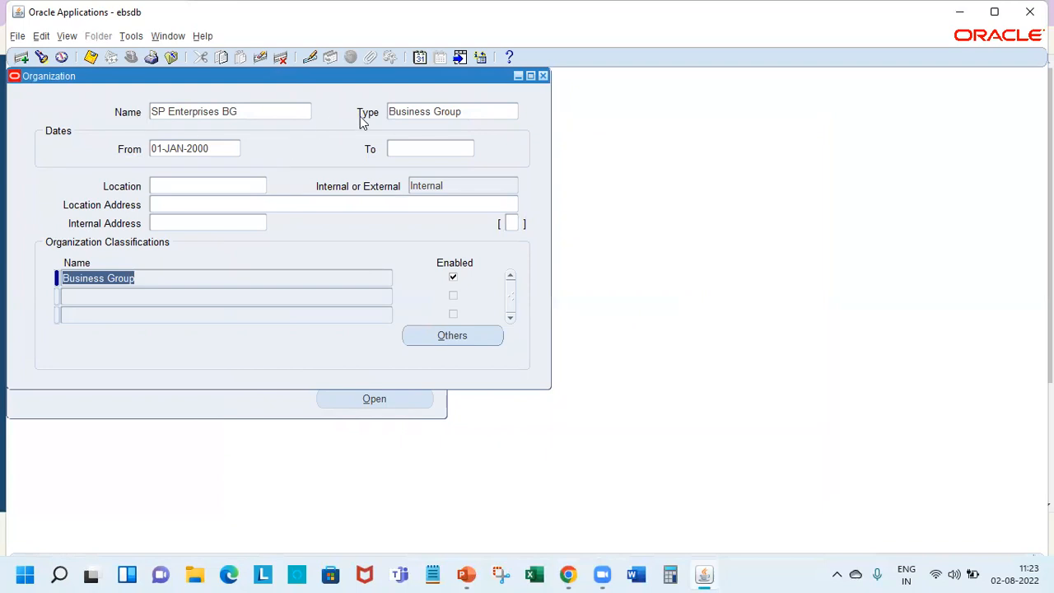
- Copy the organization name SP Enterprises BG, close the organization and open the Security Profile form
click(285, 110)
key(ctrl+c)
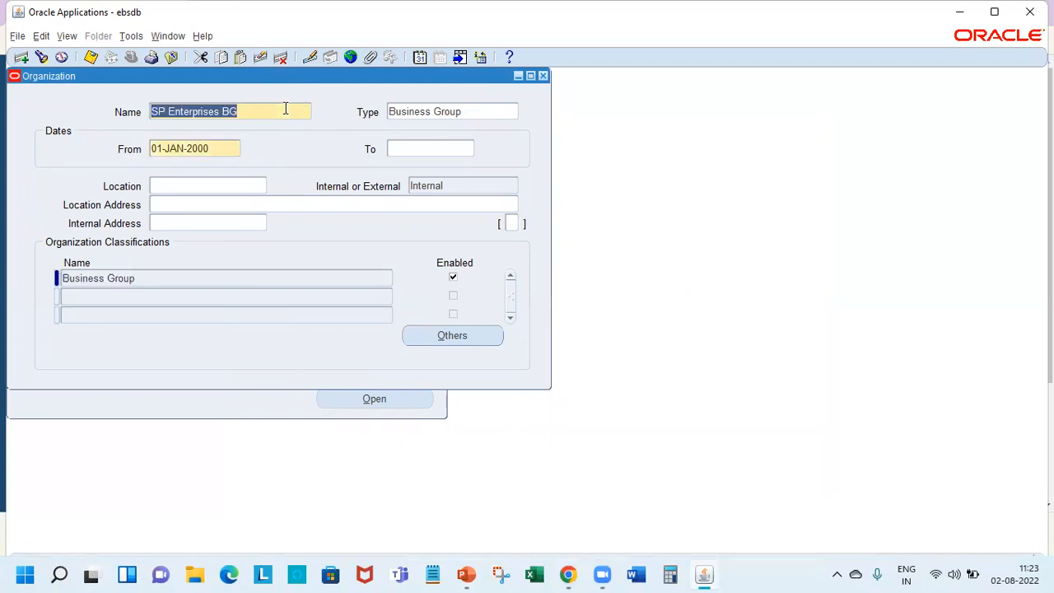
key(F4)
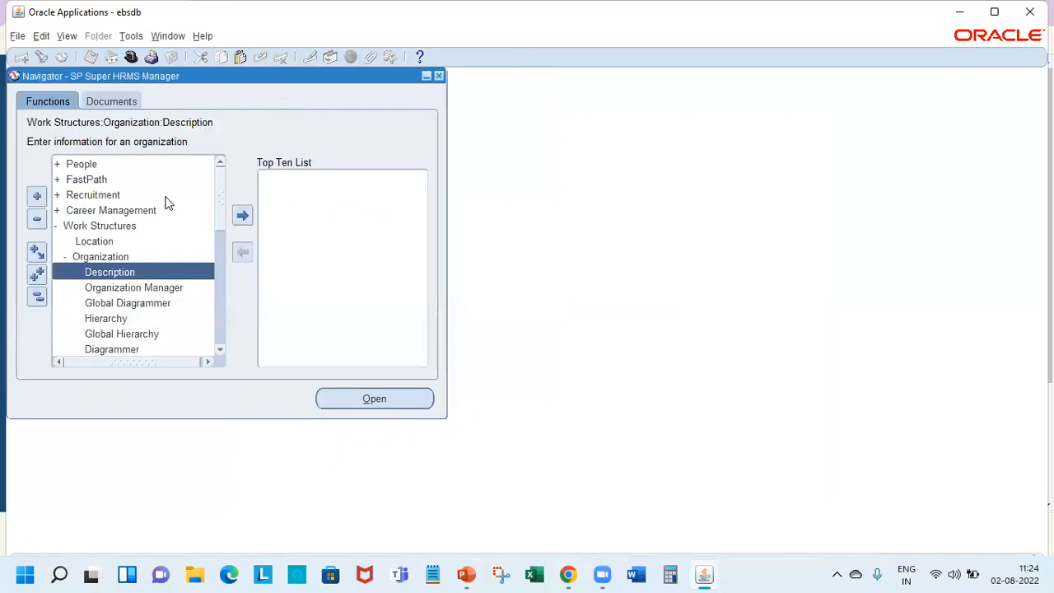
double_click(112, 228)
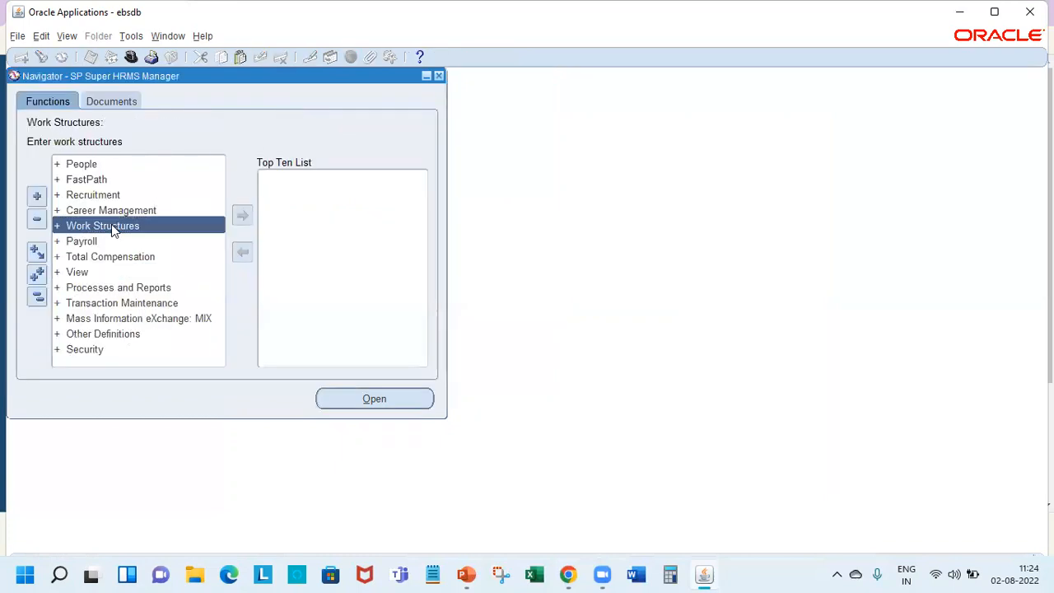
double_click(111, 349)
drag(223, 197, 218, 254)
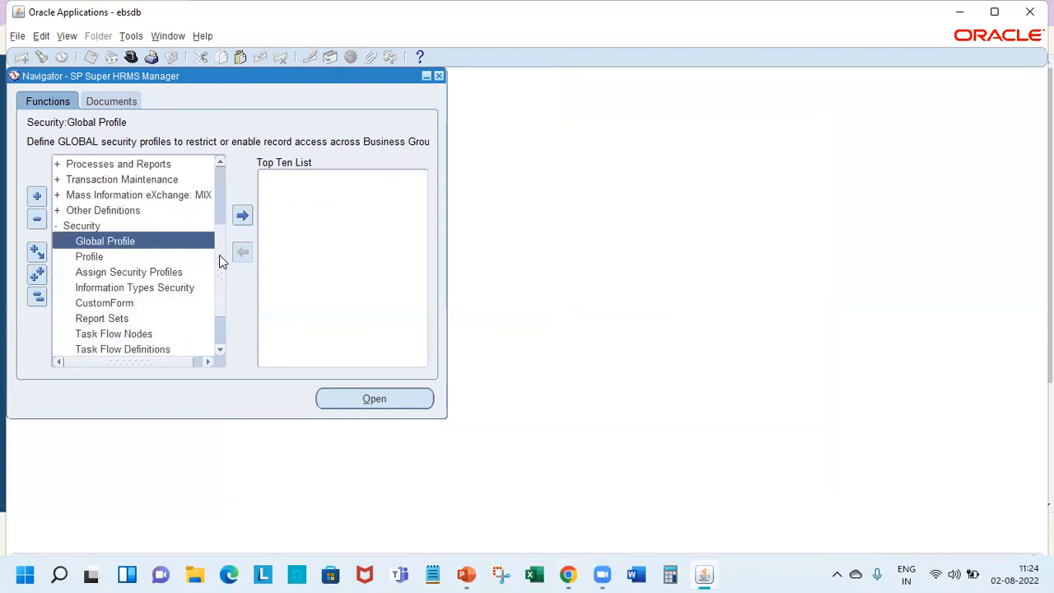
click(126, 258)
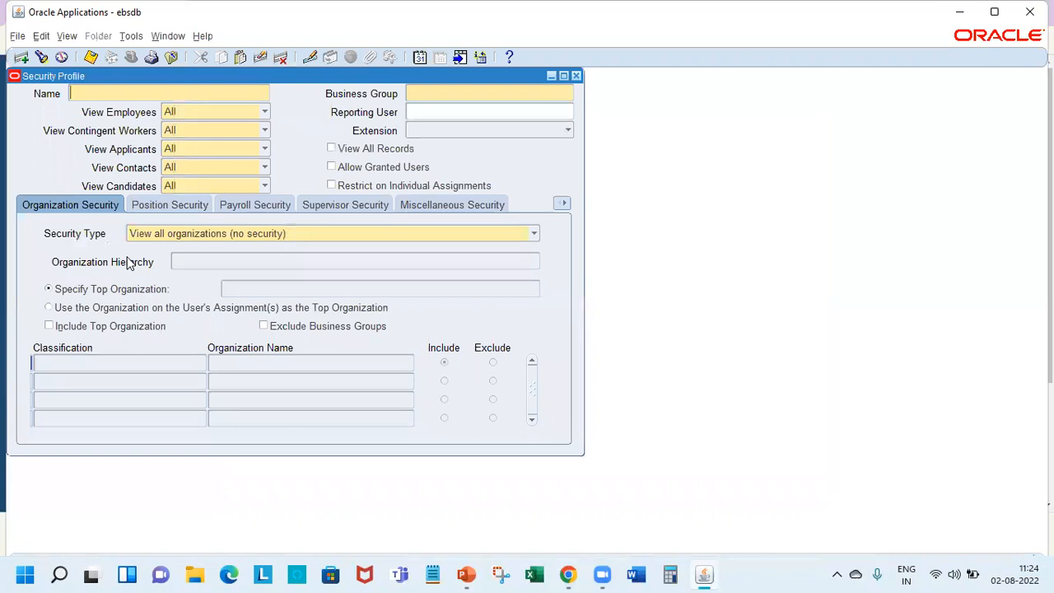
- Query the security profiles for SP Enterprises BG and check the profile's name and business group
key(F11)
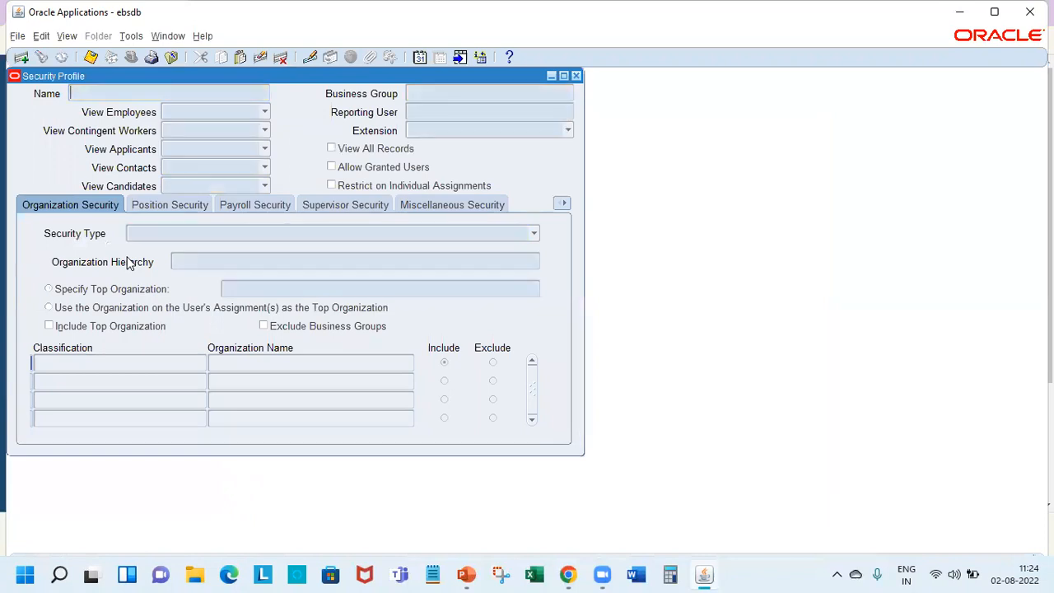
key(ctrl+v)
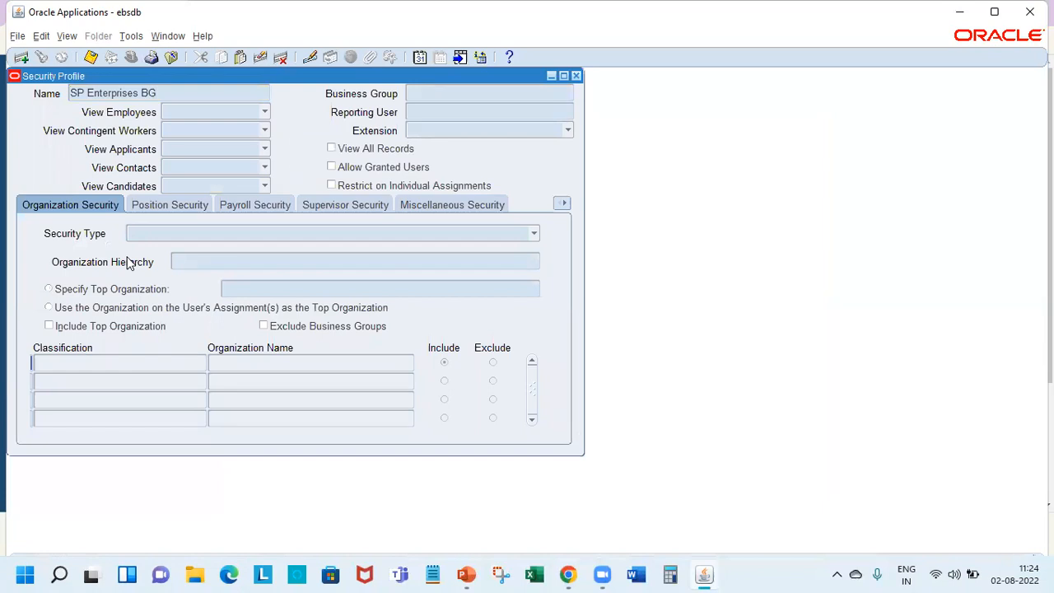
key(ctrl+F11)
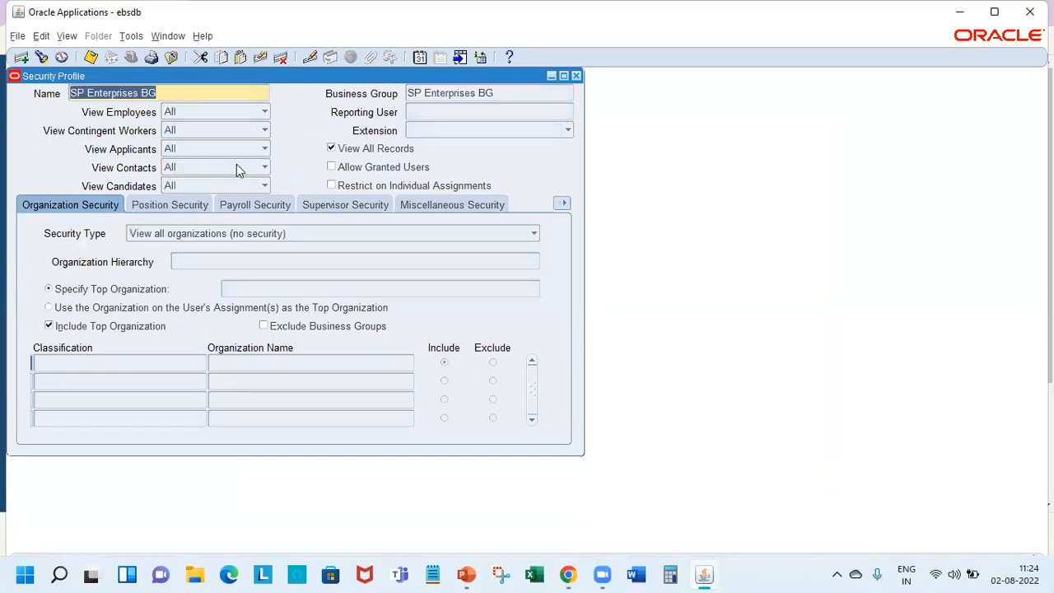
click(101, 93)
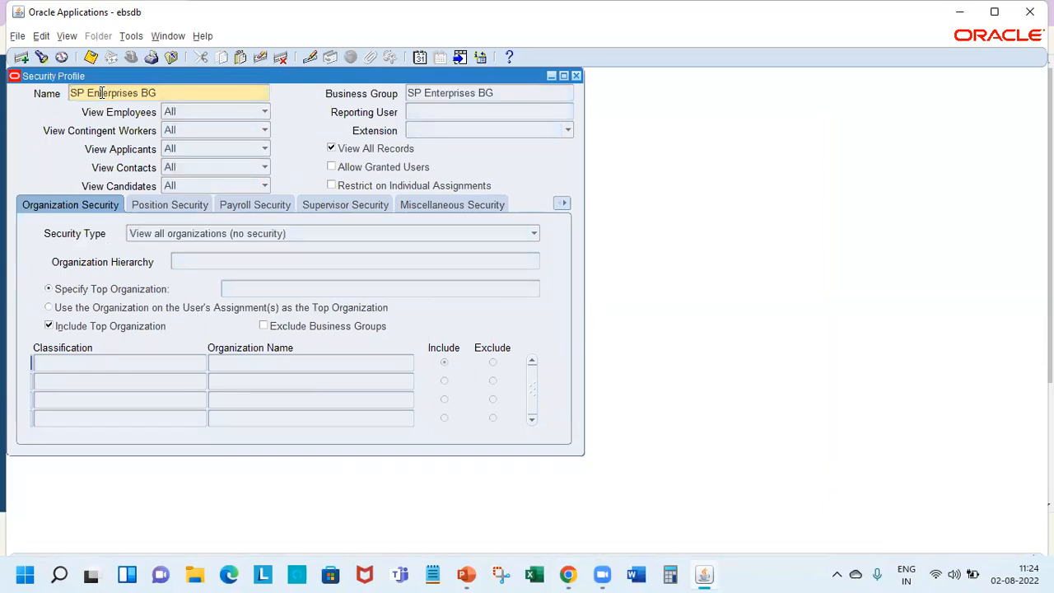
triple_click(491, 93)
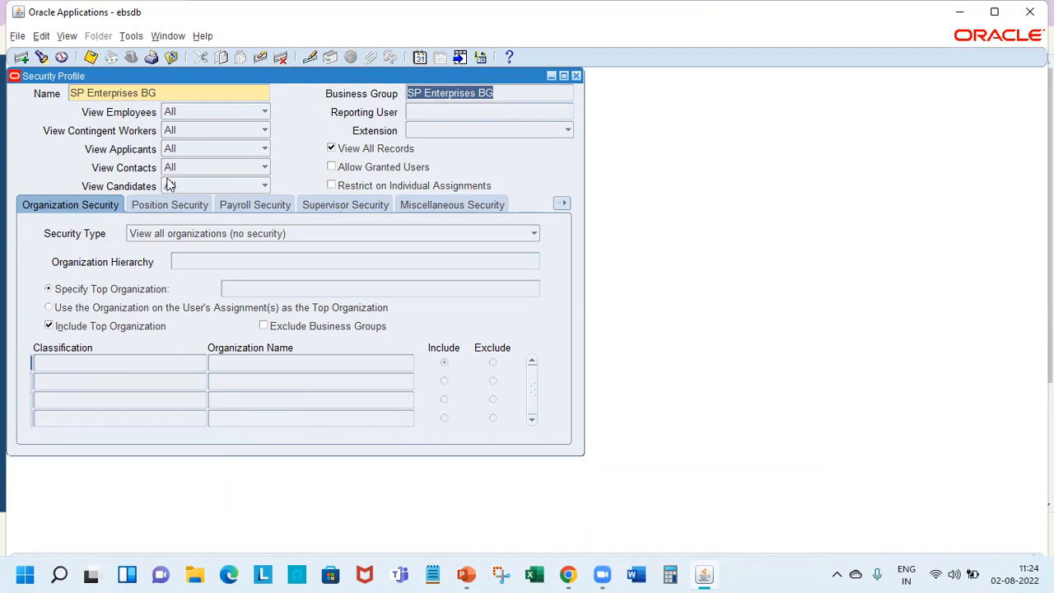
- Review the profile's position, payroll, supervisor and miscellaneous security settings, and close the security profile
click(181, 203)
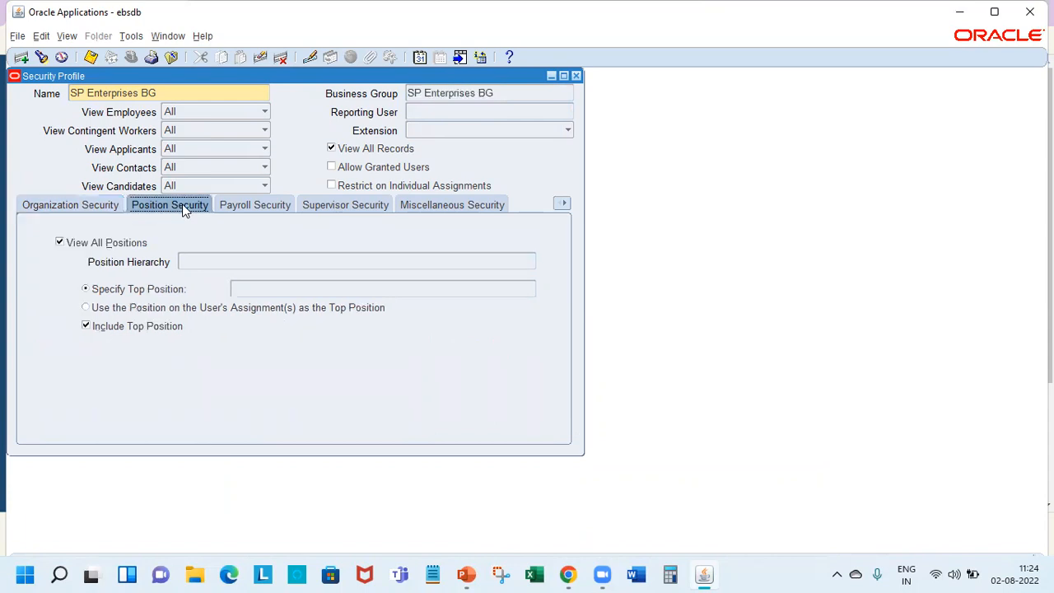
click(245, 205)
click(348, 206)
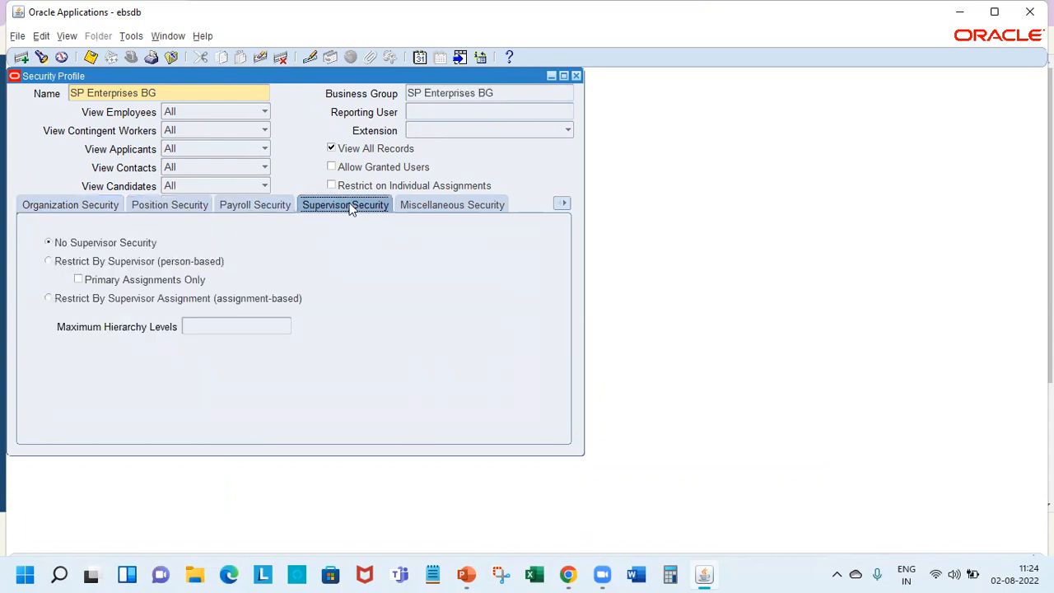
click(445, 204)
click(576, 75)
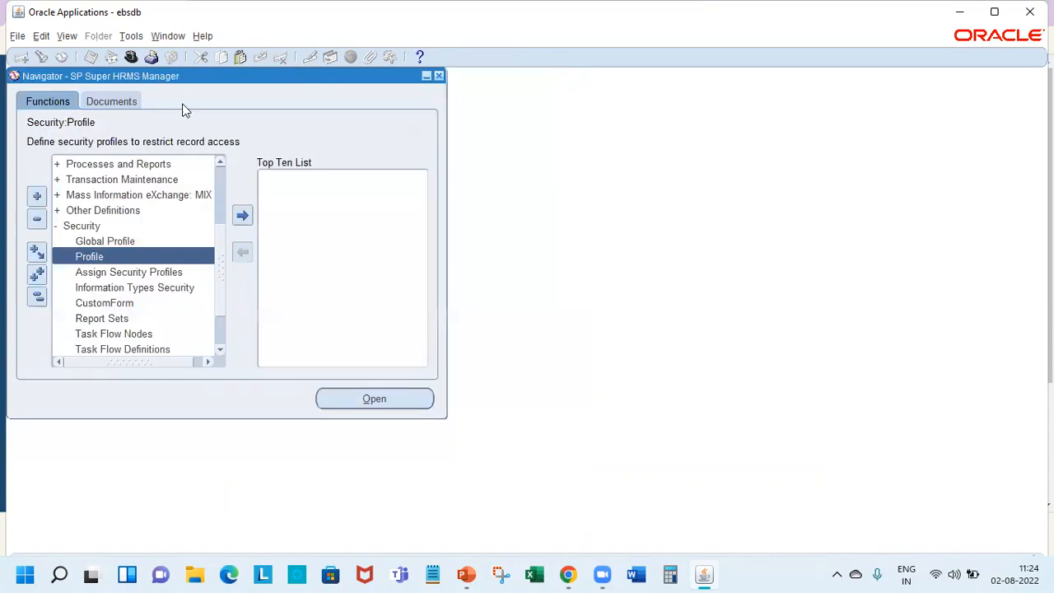
- Switch to the System Administrator responsibility and open the form for defining responsibilities
click(131, 58)
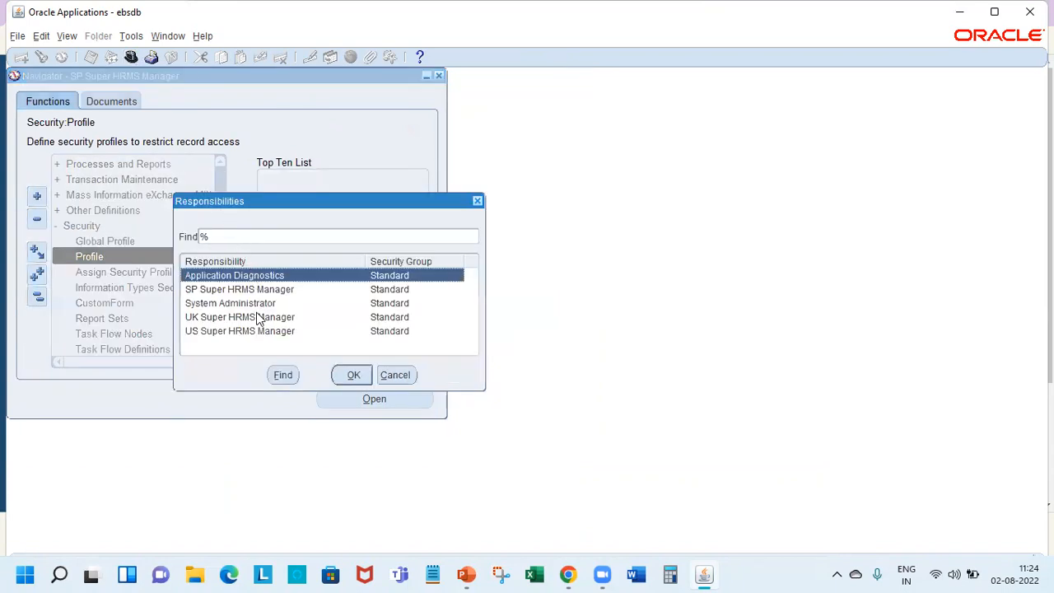
double_click(253, 303)
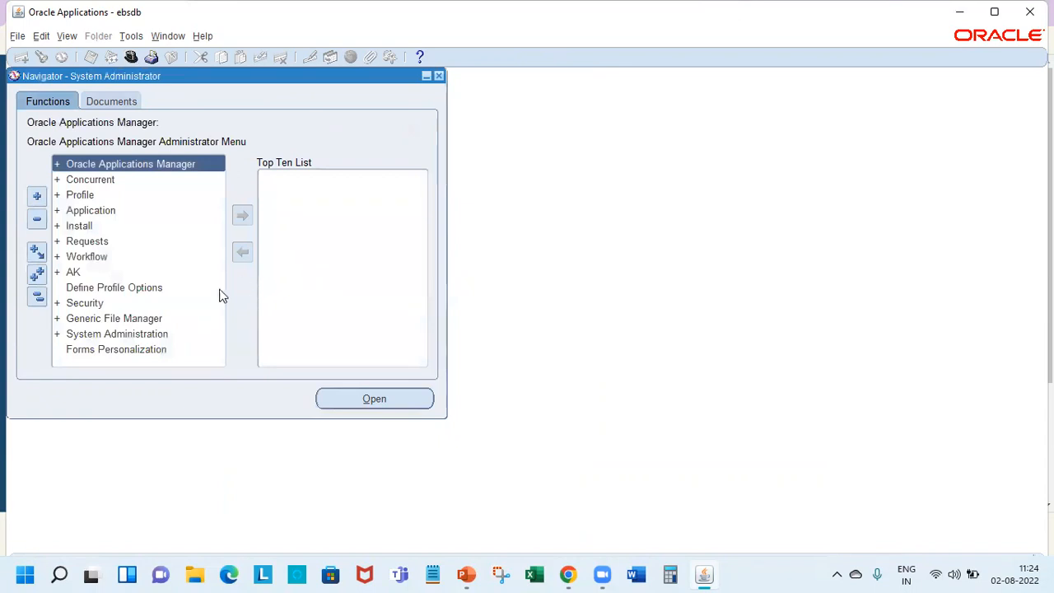
click(125, 306)
double_click(124, 305)
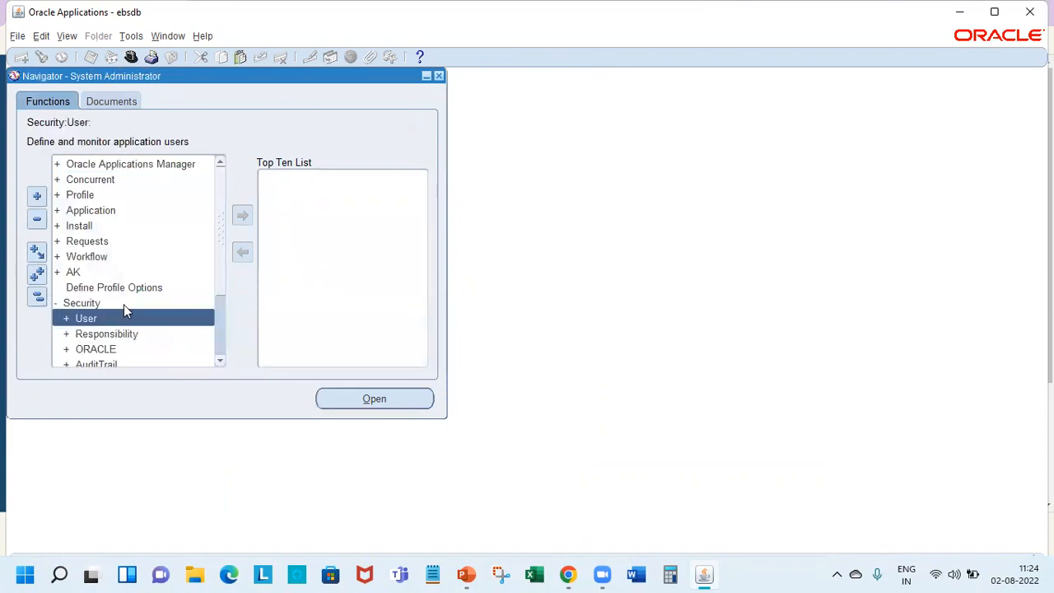
double_click(129, 334)
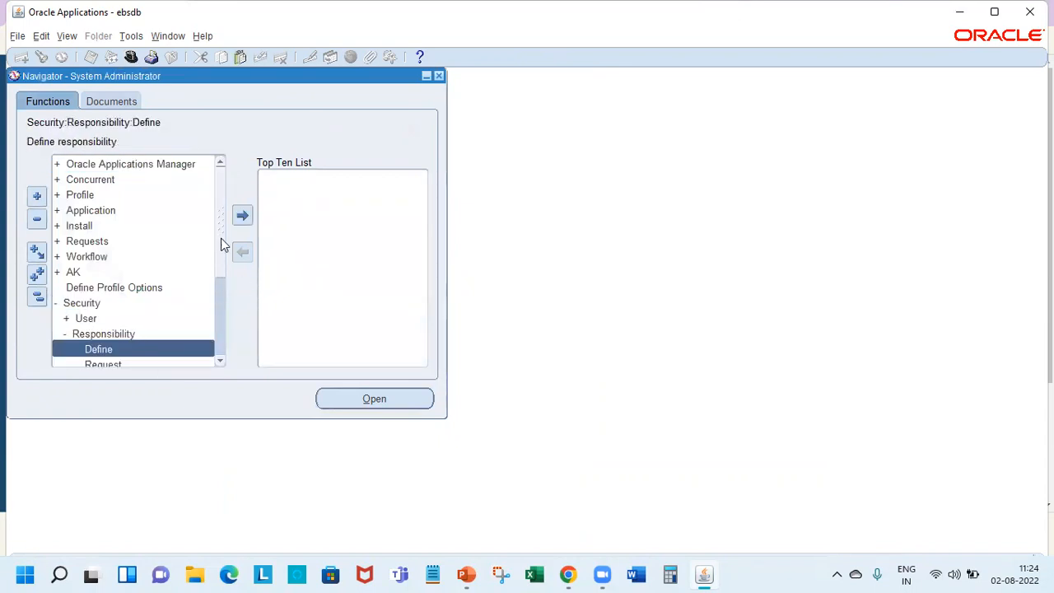
scroll(223, 231, down, 2)
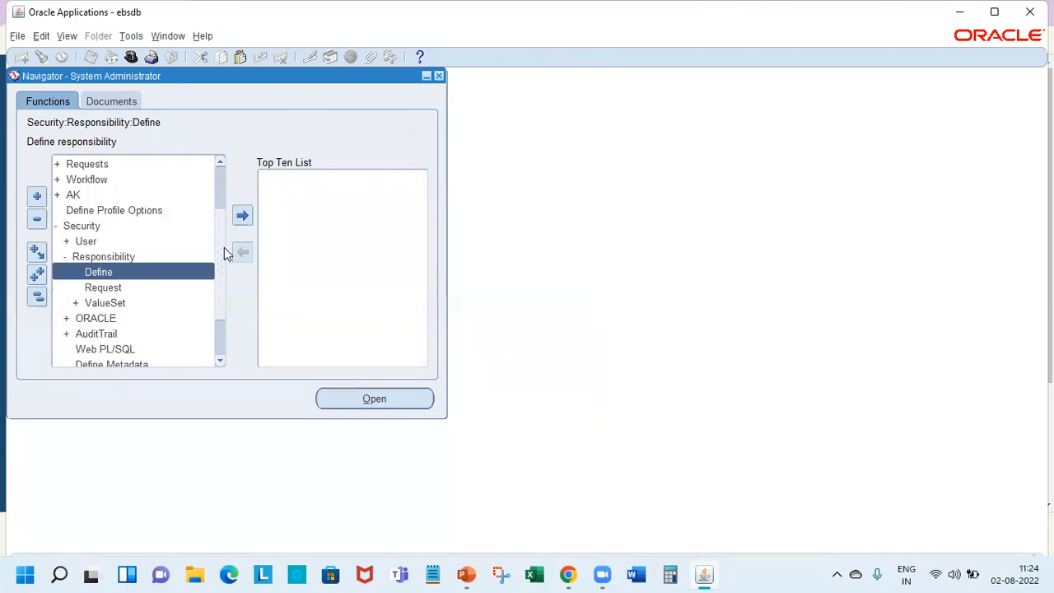
click(134, 277)
double_click(134, 277)
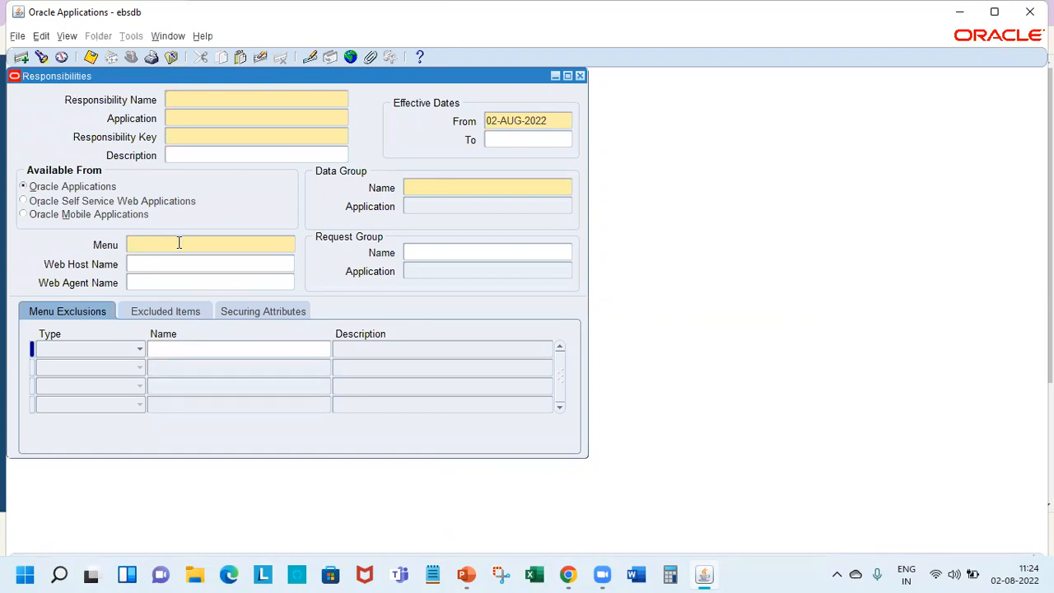
- Query the responsibilities matching US Super% and bring up the US Super HRMS Manager record
key(F11)
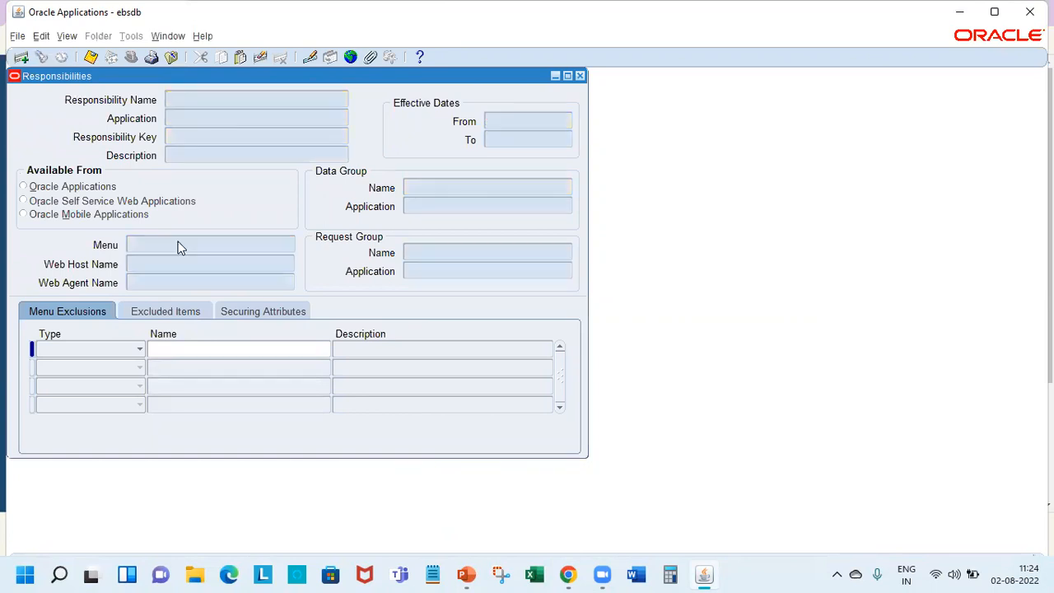
text(US Super5%)
key(BackSpace)
key(BackSpace)
text(%)
key(ctrl+F11)
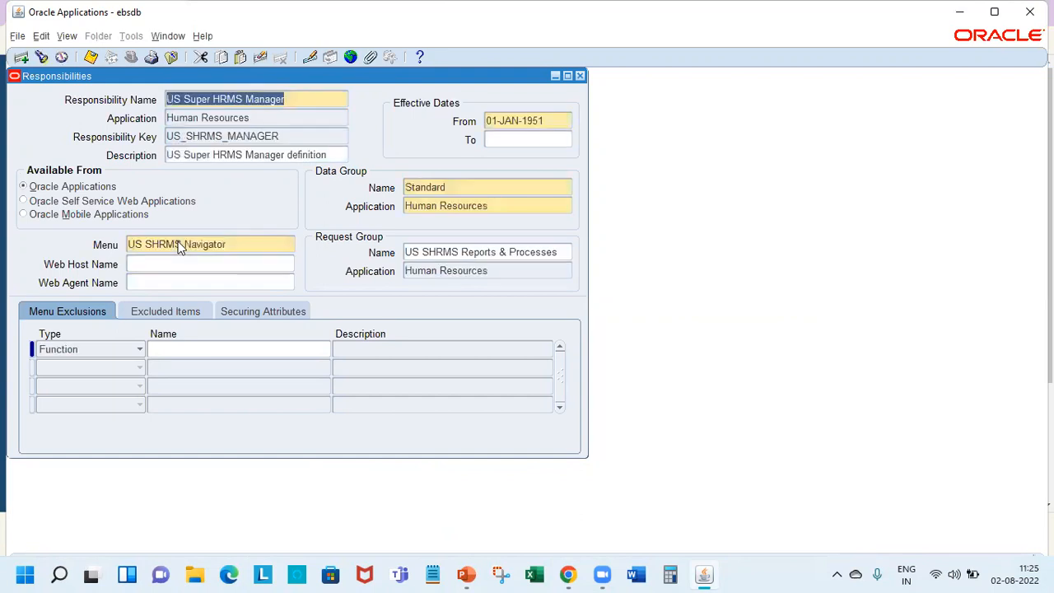
key(Down)
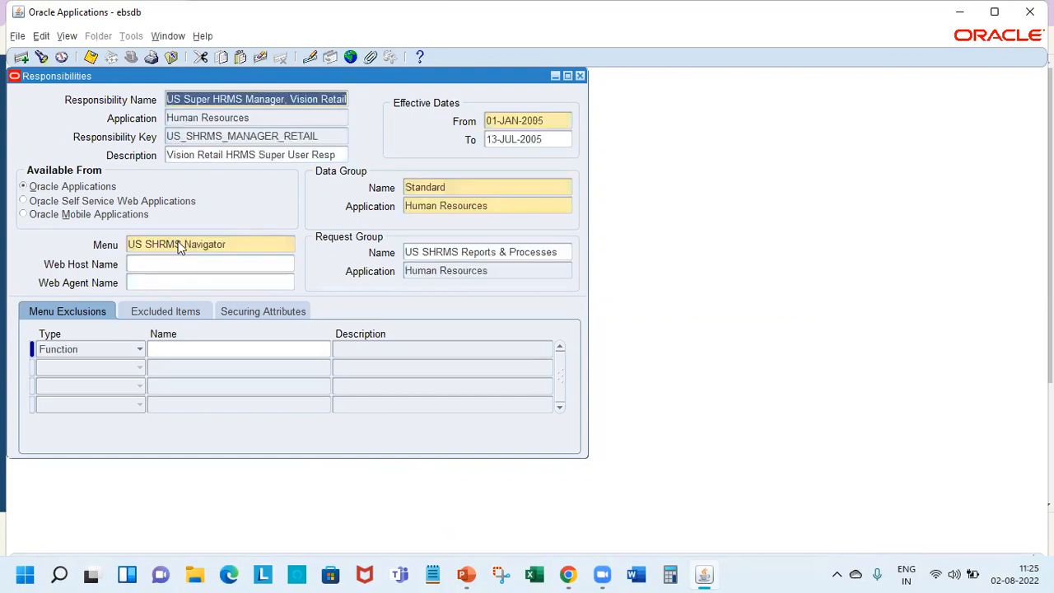
key(Up)
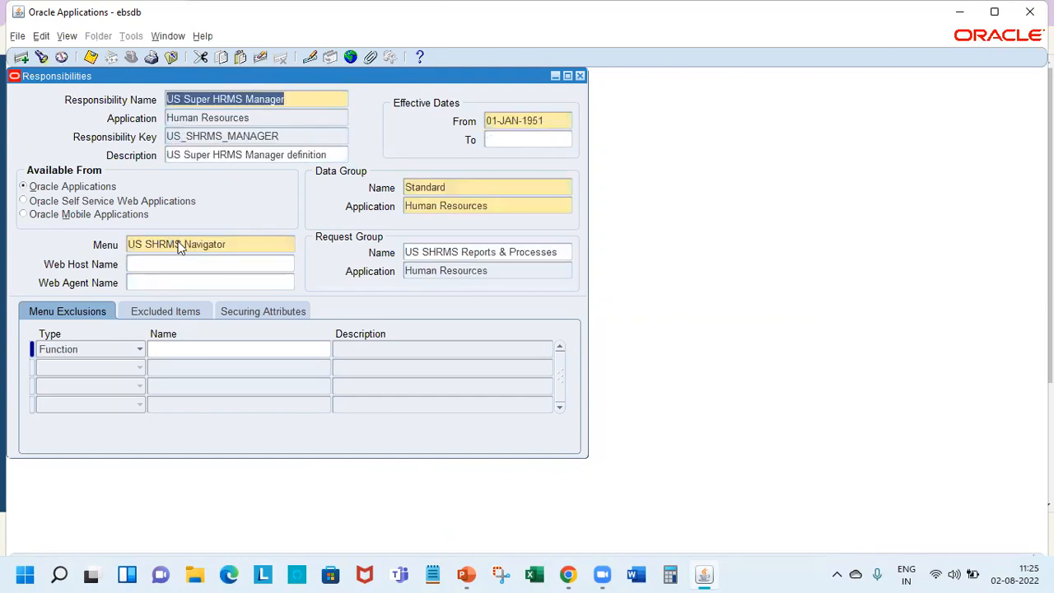
- Start a new responsibility record based on US Super HRMS Manager and name it SP Ent Super HRMS Manager
click(22, 57)
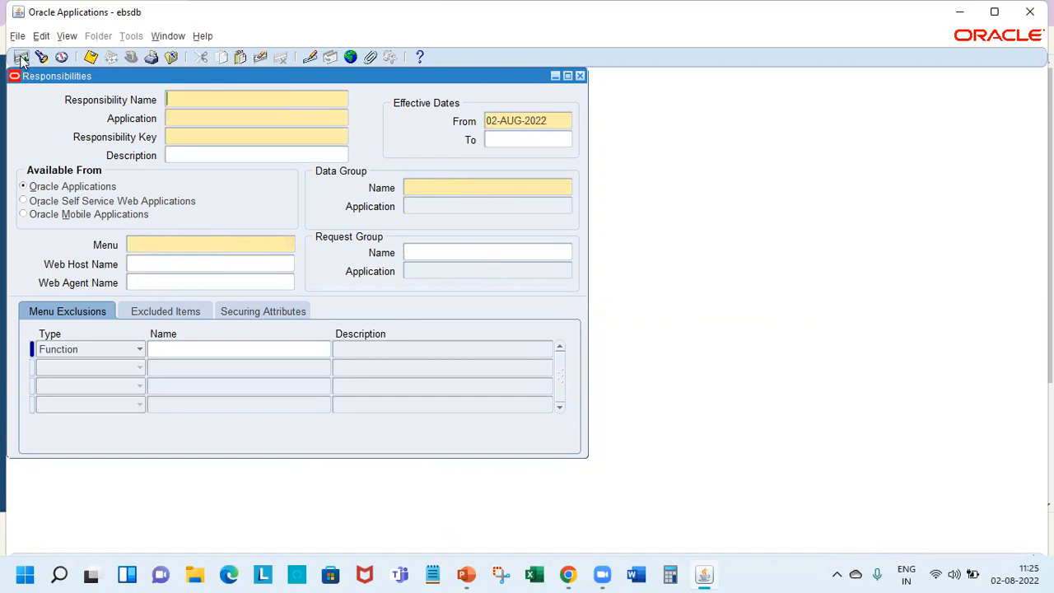
key(shift+F5)
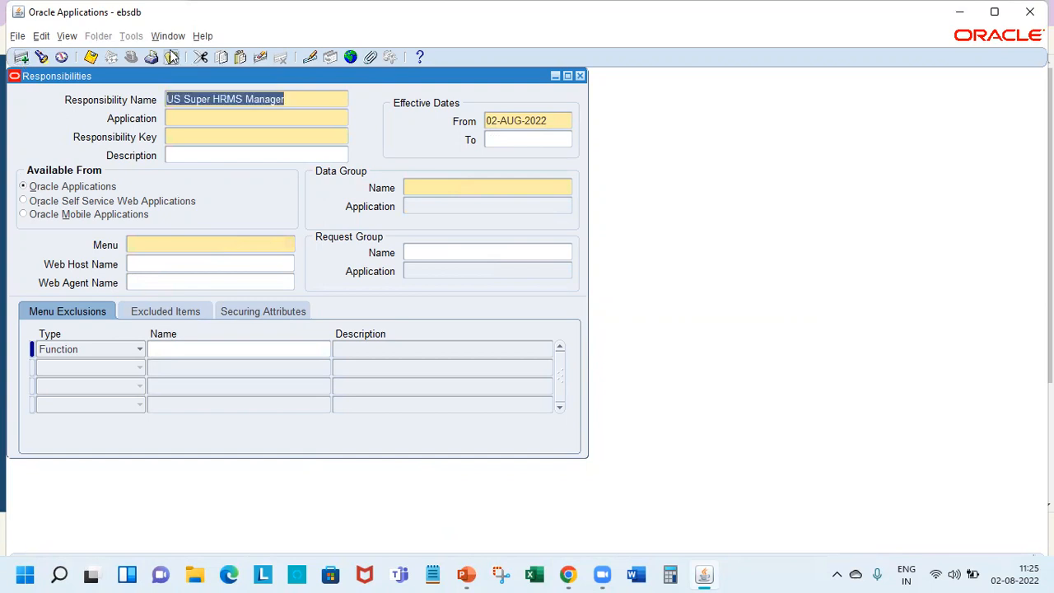
double_click(173, 98)
text(DP)
key(BackSpace)
key(BackSpace)
text(SP Ent)
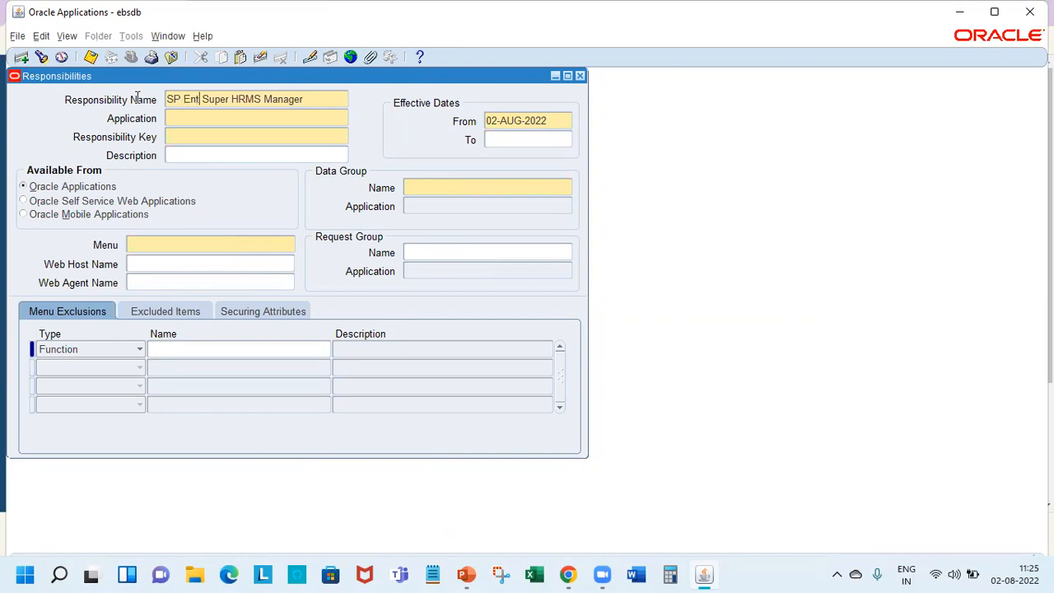
- Set the new responsibility's application to Human Resources by duplicating the previous record's value
key(Tab)
key(shift+F5)
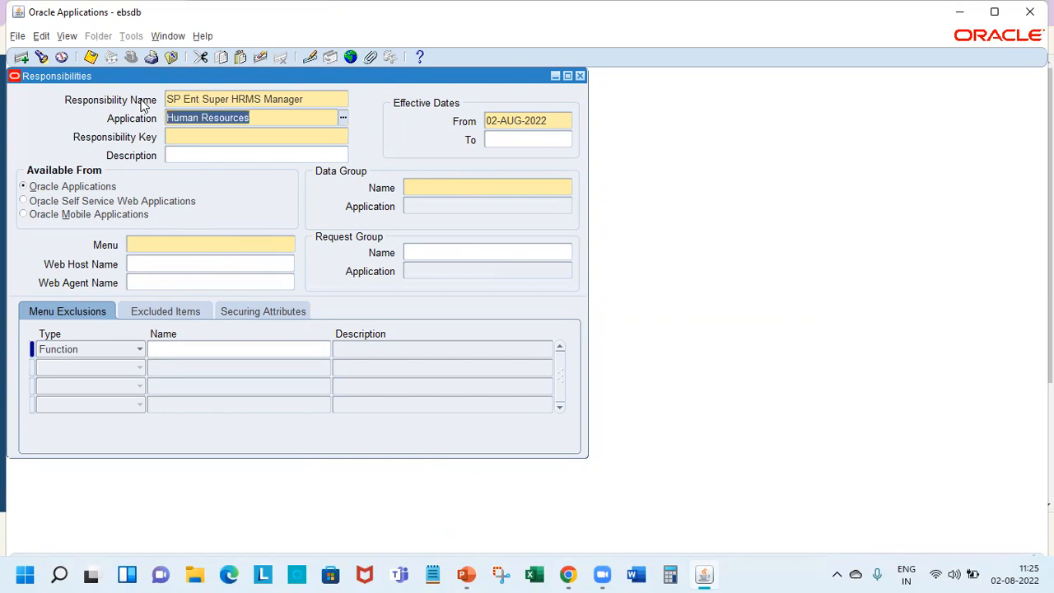
click(212, 135)
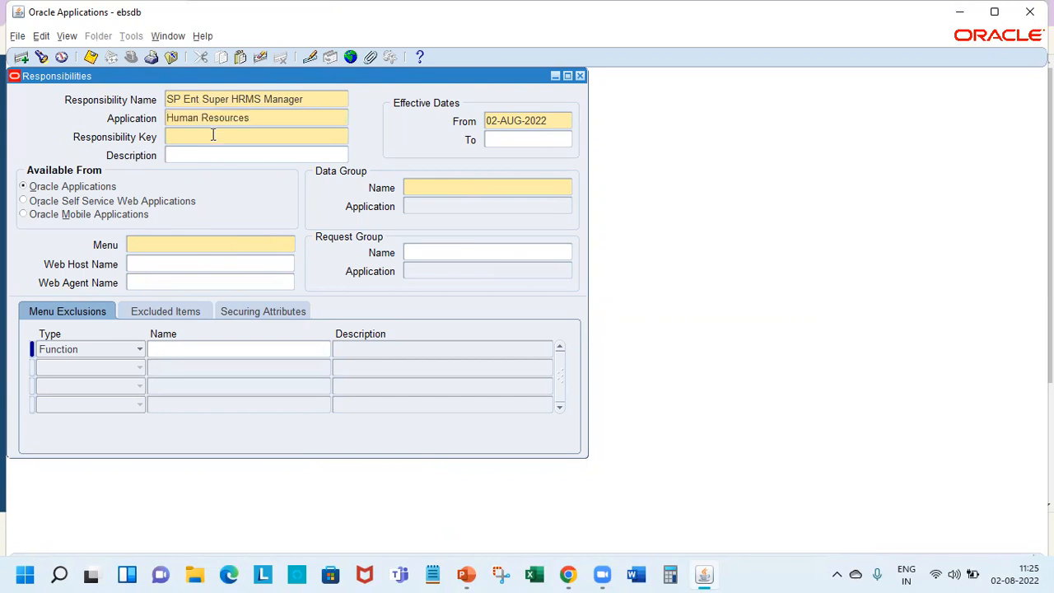
- Set the new responsibility's key to SP_ENT_SUPER_HRMS and its menu to US SHRMS Navigator
key(shift+F5)
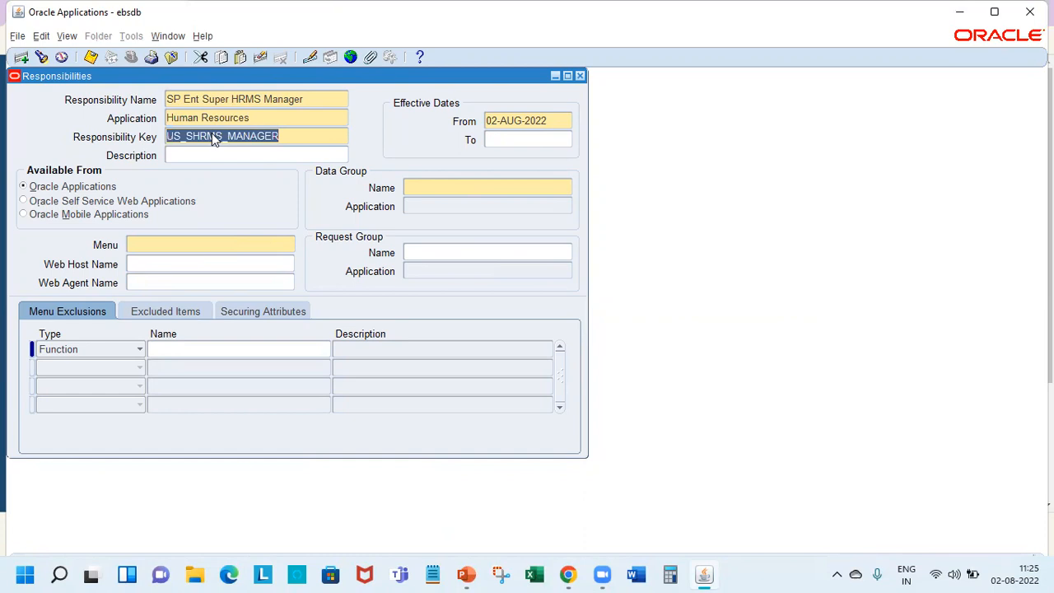
text(7)
key(BackSpace)
text(SP_ENT_SUPER_HRMS)
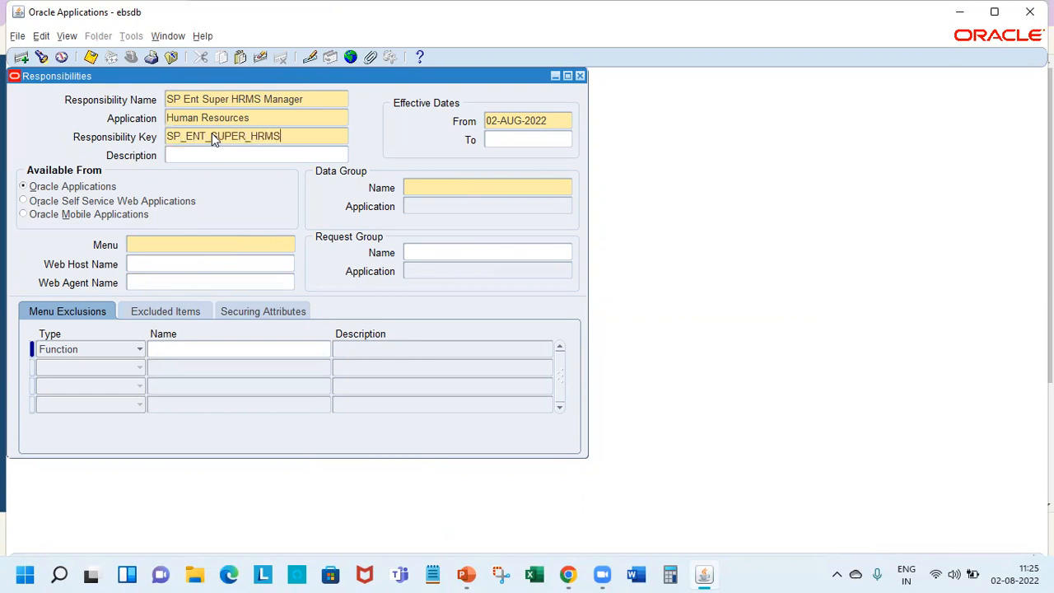
click(216, 246)
text(US SHRMS Navigator)
key(Tab)
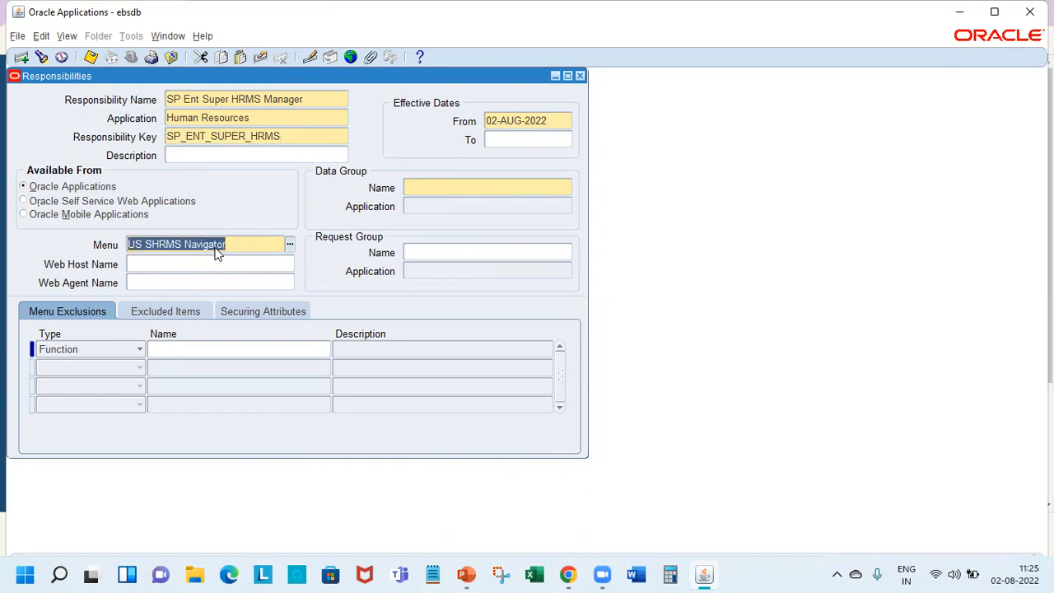
- Assign the Standard data group with the Human Resources application to the new responsibility
click(431, 184)
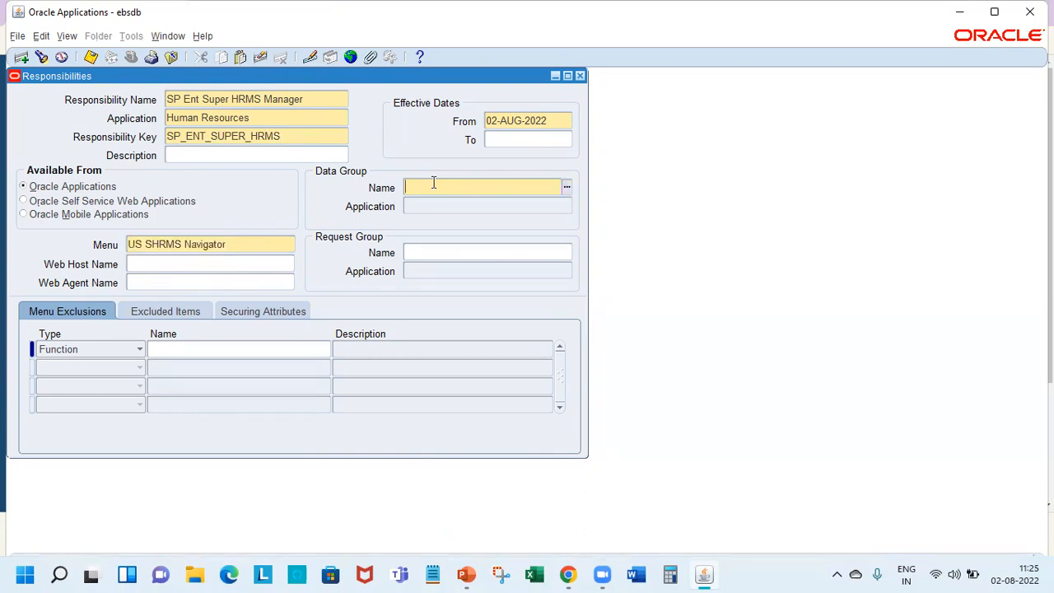
key(ctrl+l)
click(434, 204)
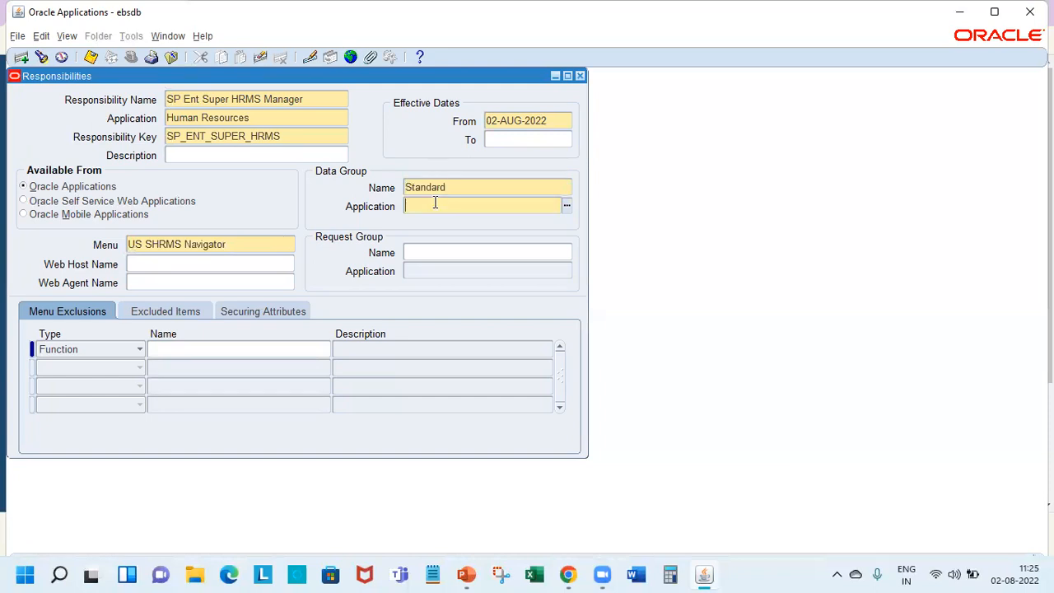
key(ctrl+l)
- Assign the US SHRMS Reports & Processes request group under Human Resources, then save and close the responsibility
click(448, 252)
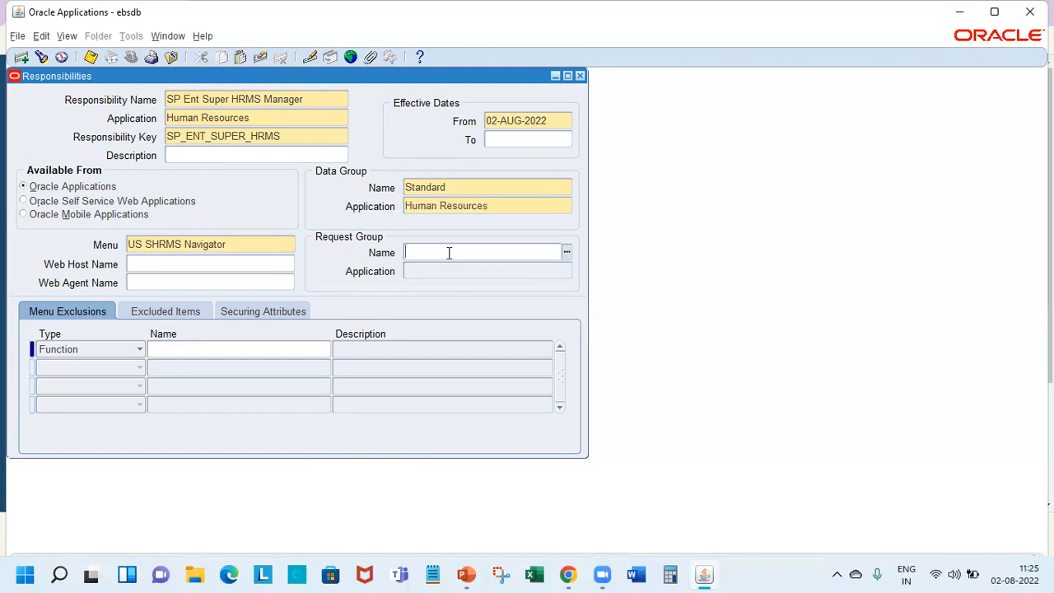
key(ctrl+l)
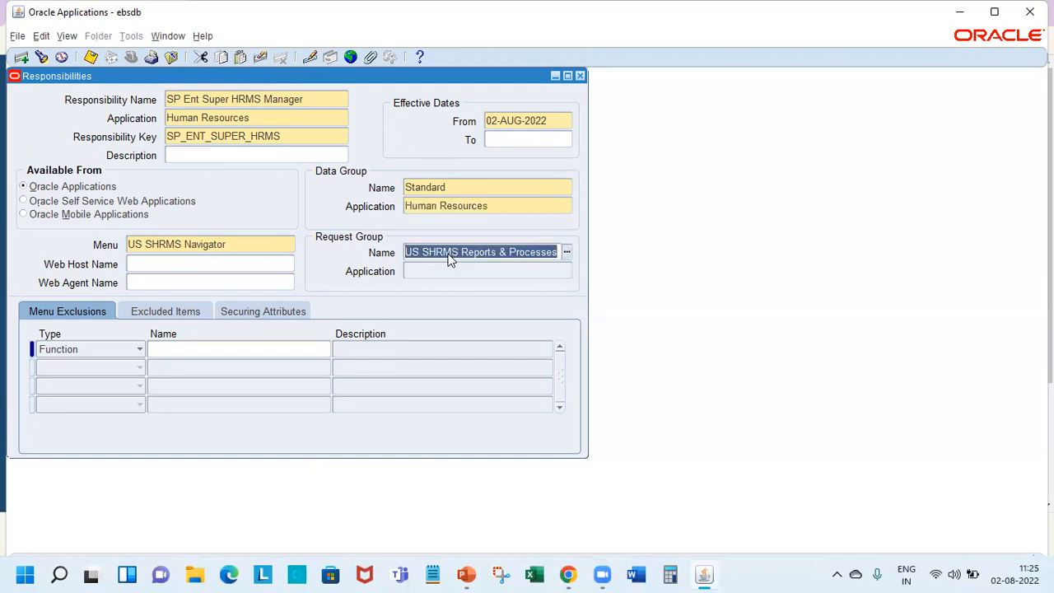
click(450, 271)
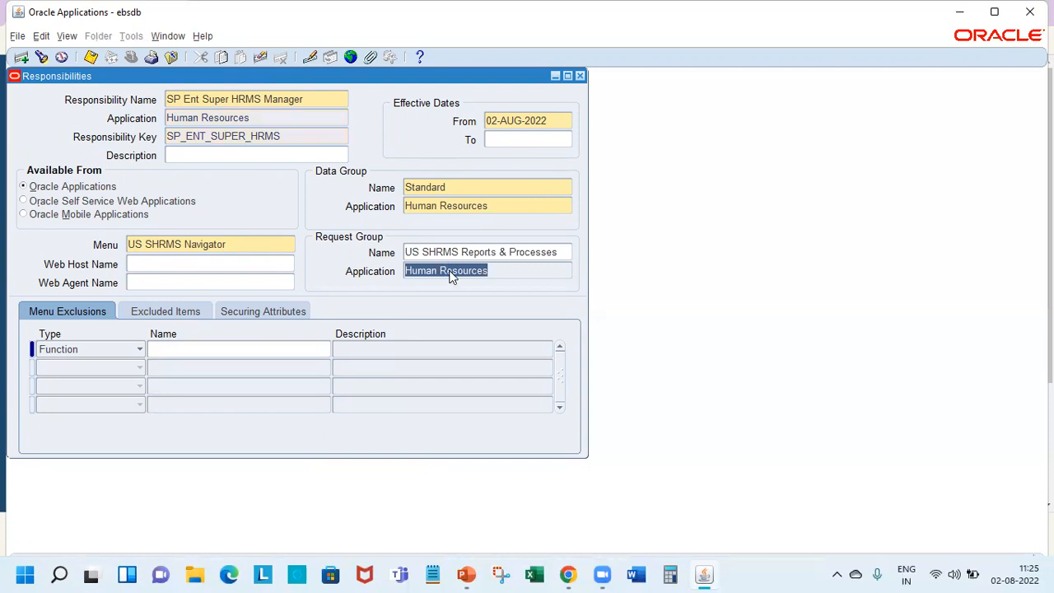
click(581, 75)
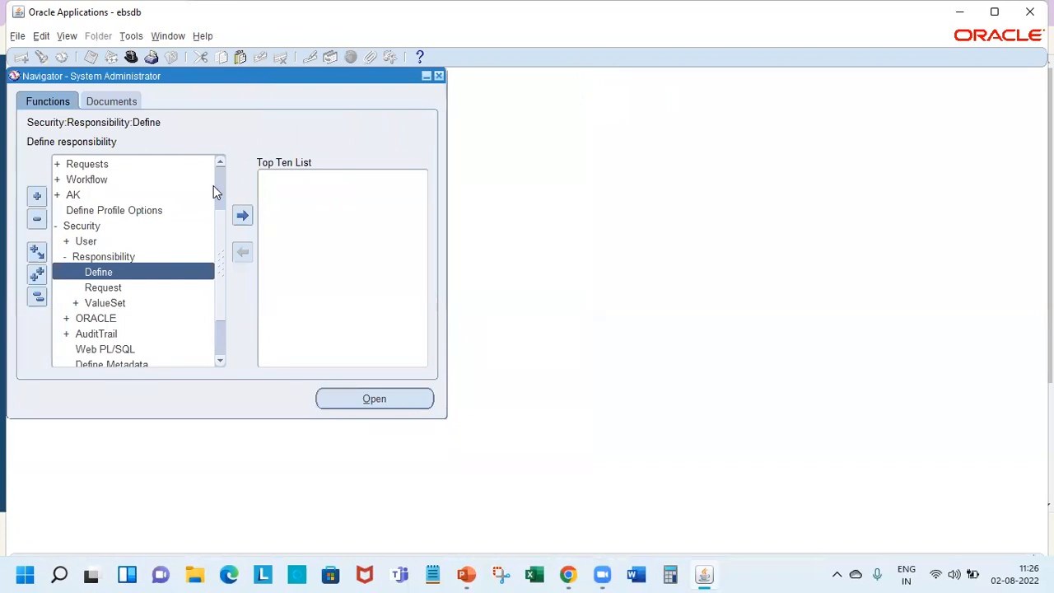
- Leave the Security functions and open the search form for system profile values
click(78, 225)
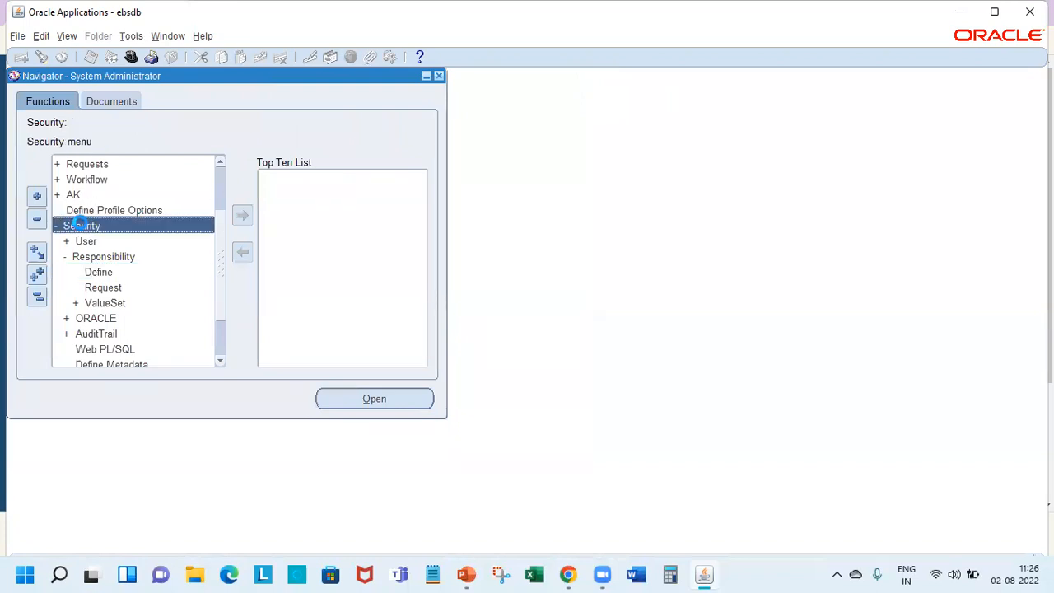
double_click(80, 224)
double_click(96, 195)
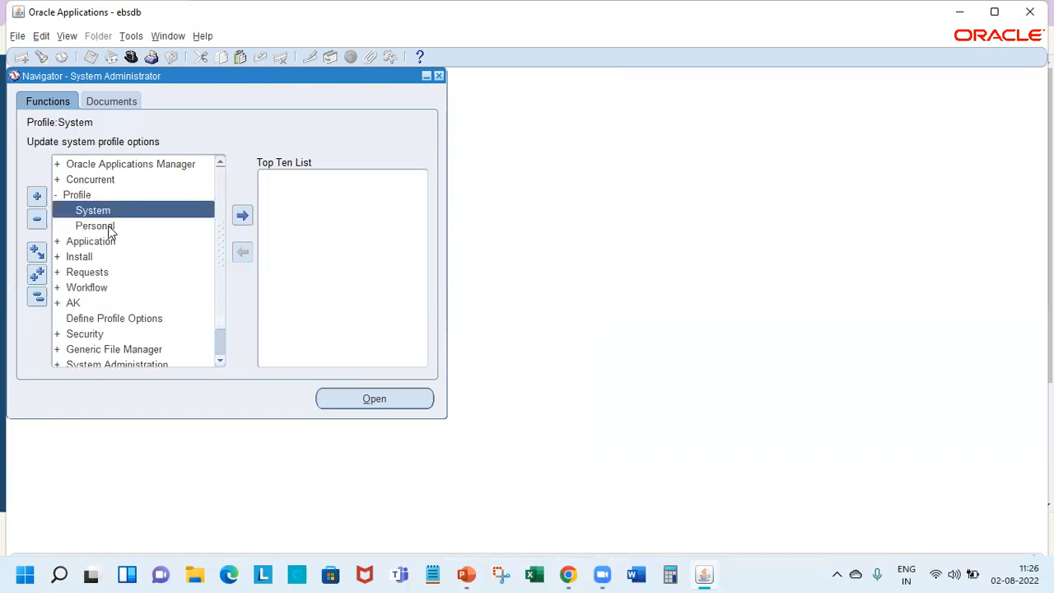
double_click(95, 207)
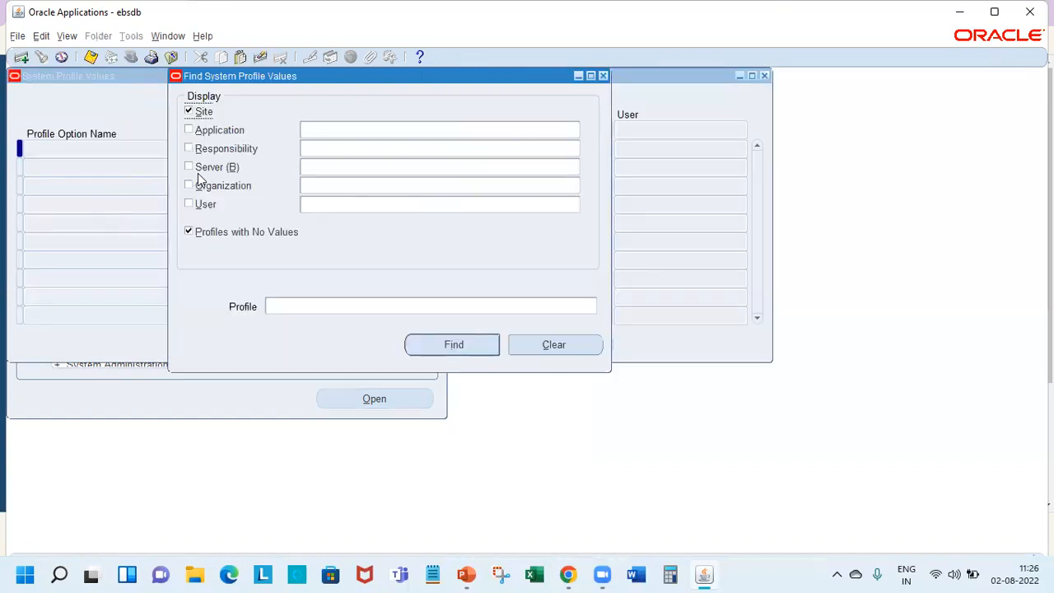
- Query the profile options matching HR%Sec% at the SP Ent Super HRMS Manager responsibility level
click(236, 148)
text(sp ent)
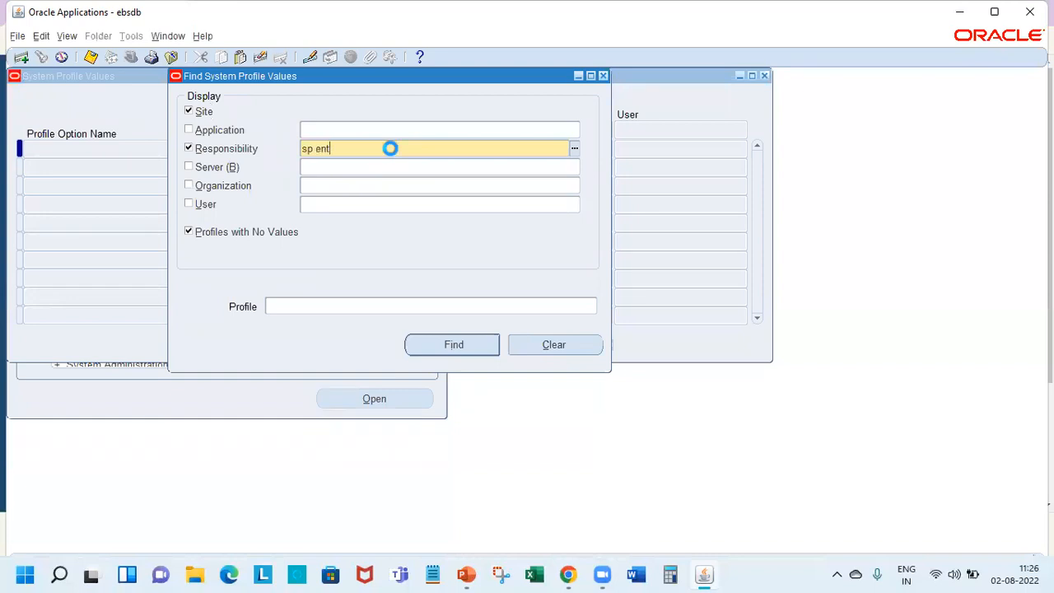
click(350, 305)
text(HR)
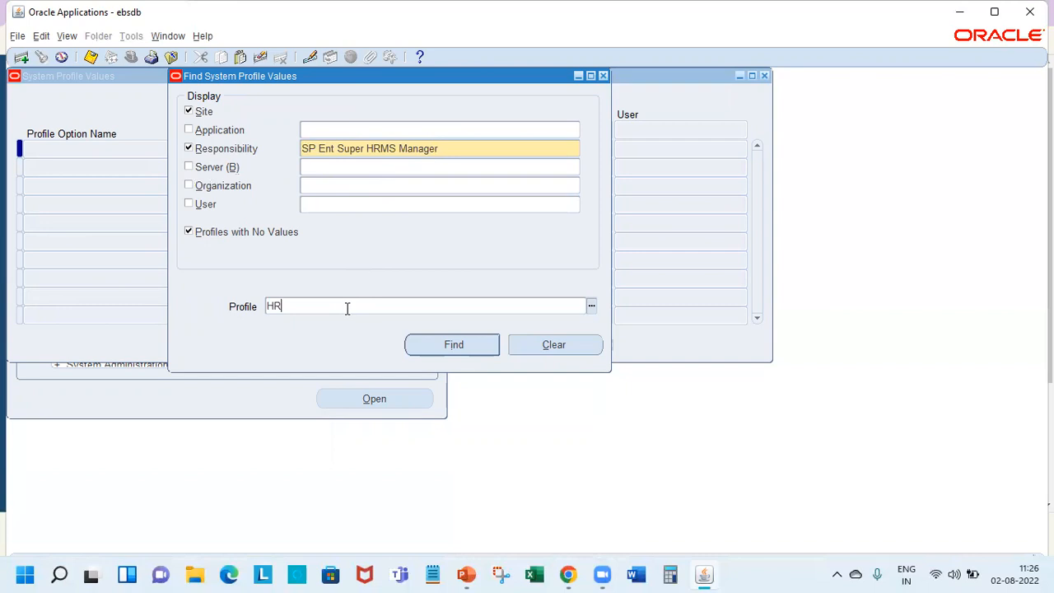
text(%S)
key(BackSpace)
text(Sec%)
key(Return)
- Set the HR: Security Profile option to SP Enterprises BG for the SP Ent Super HRMS Manager responsibility
click(521, 168)
click(524, 184)
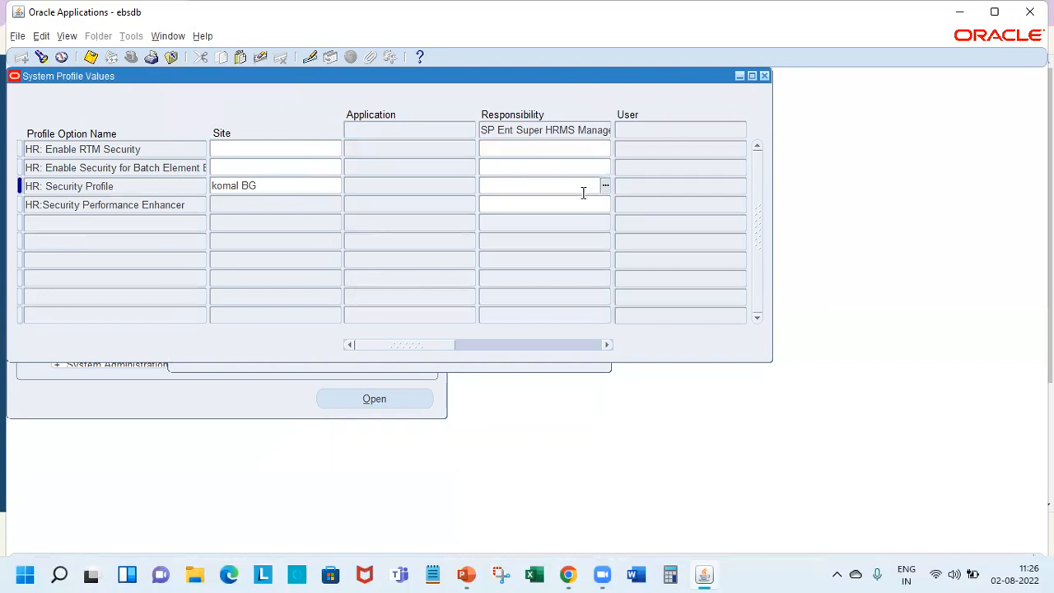
text(sp en)
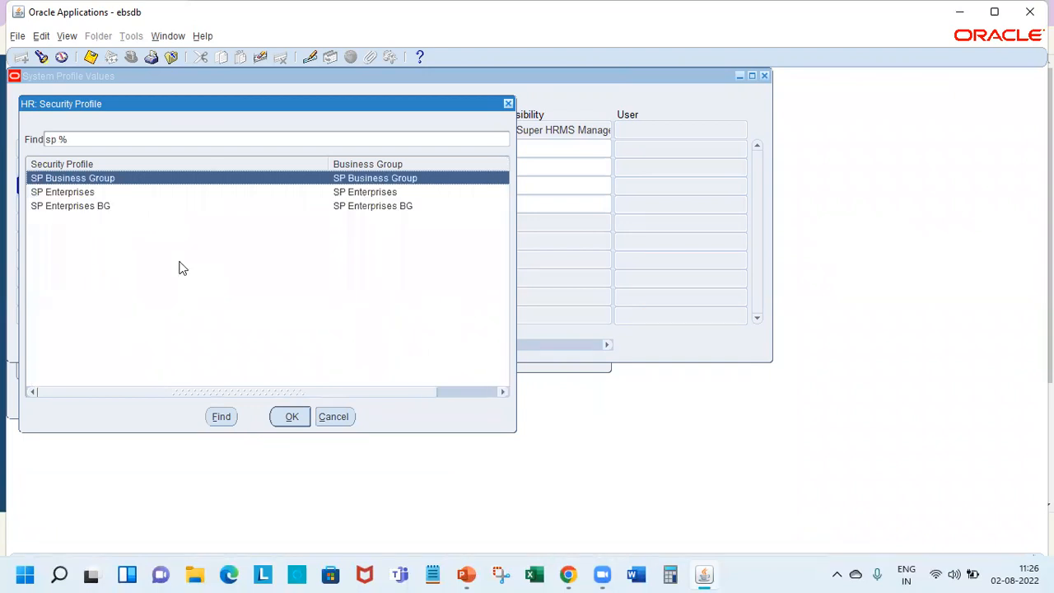
click(110, 210)
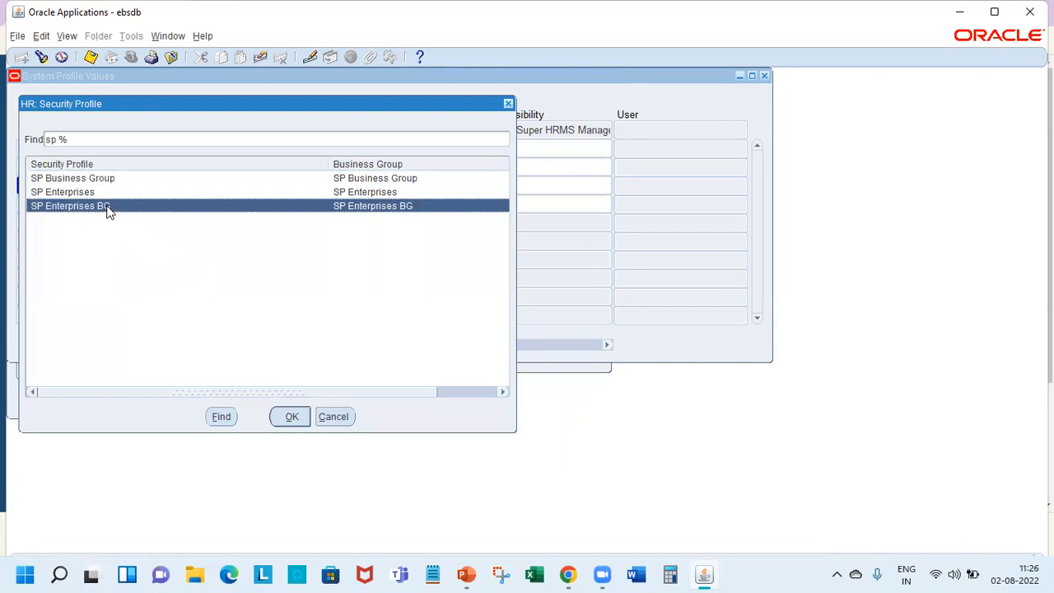
double_click(109, 205)
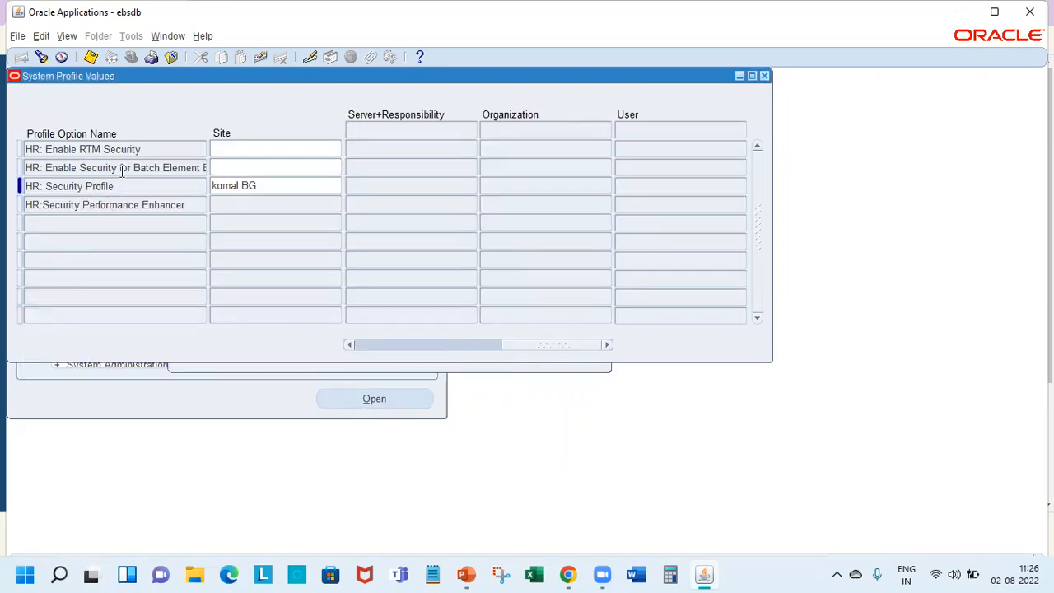
- Run a new profile search for options matching HR%Bus% for the same responsibility
click(41, 57)
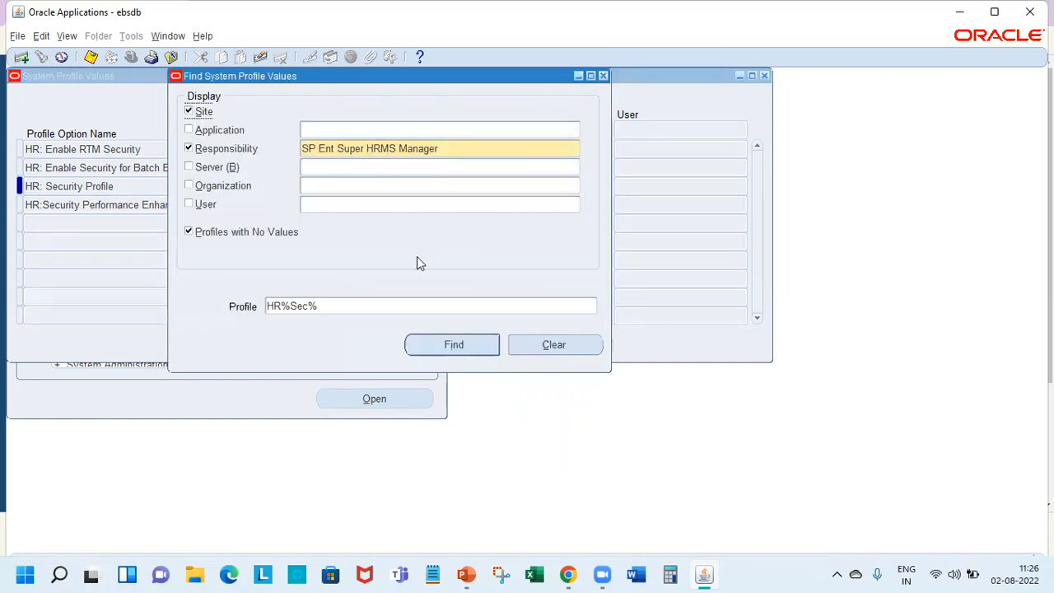
click(286, 305)
click(289, 306)
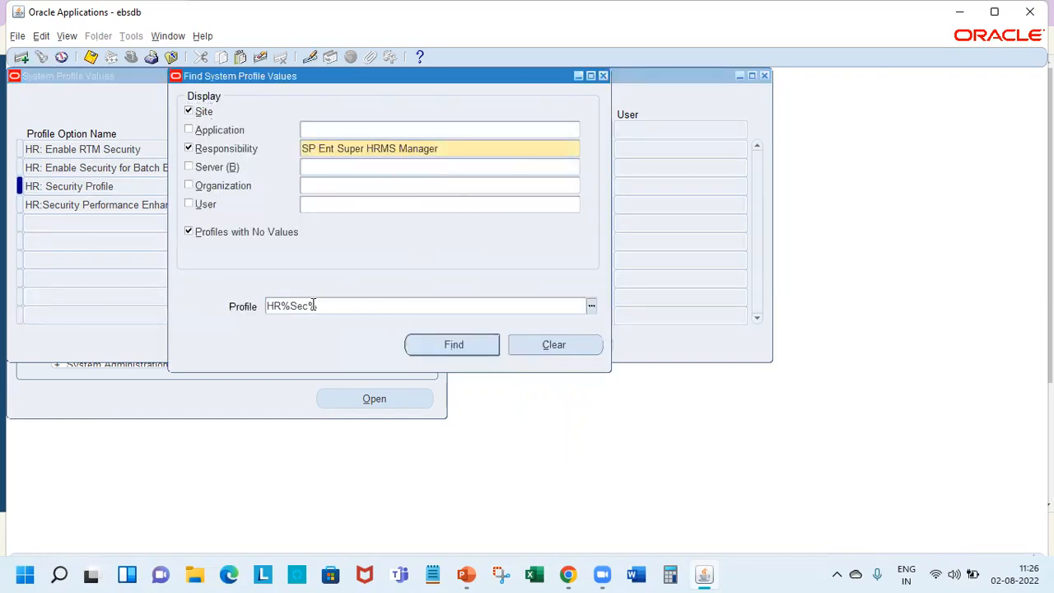
click(310, 303)
key(BackSpace)
key(BackSpace)
key(BackSpace)
text(Bus)
key(Return)
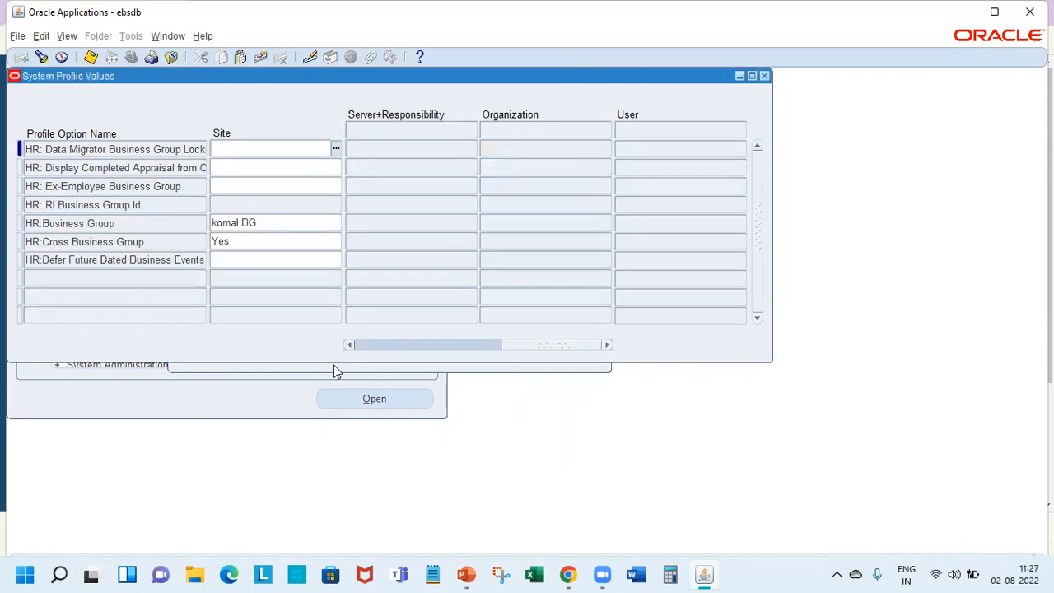
- Check the responsibility-level value of HR:Business Group and close the system profile values
click(420, 344)
click(439, 222)
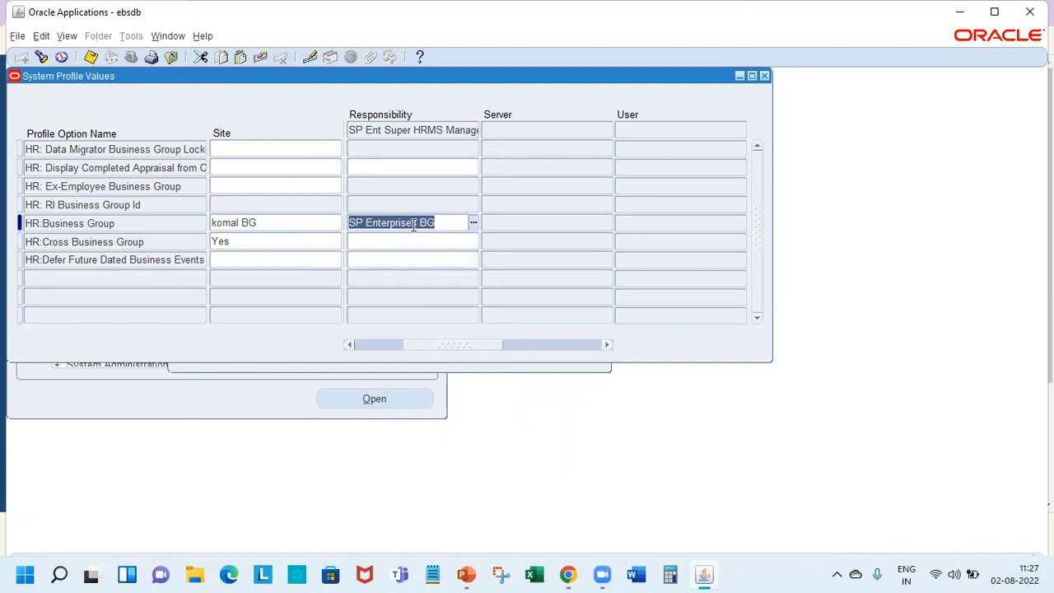
key(F4)
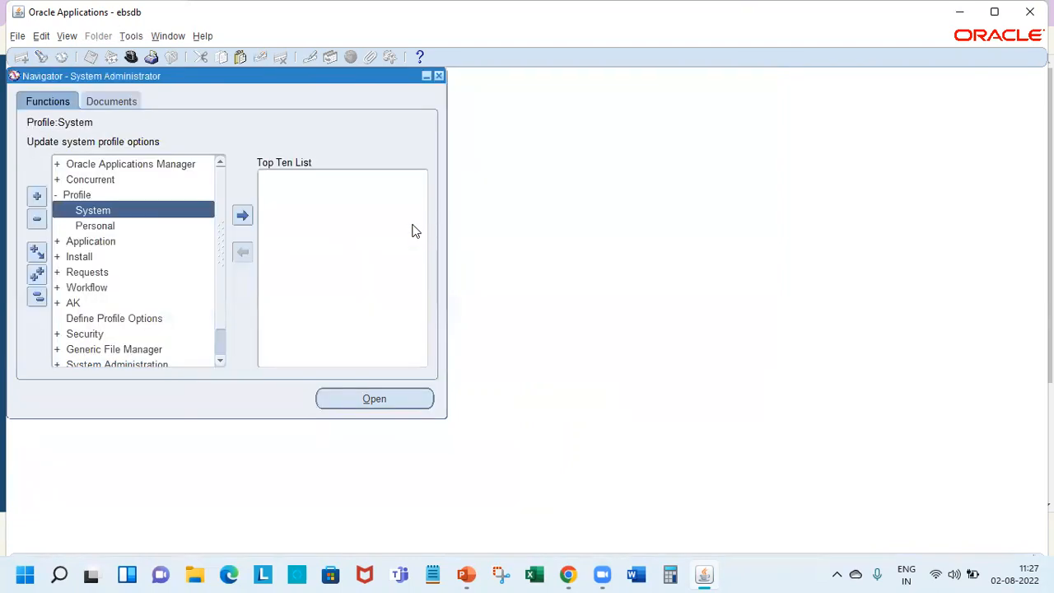
- Reopen the system profile value search and limit it to the SP Ent Super HRMS Manager responsibility
double_click(82, 196)
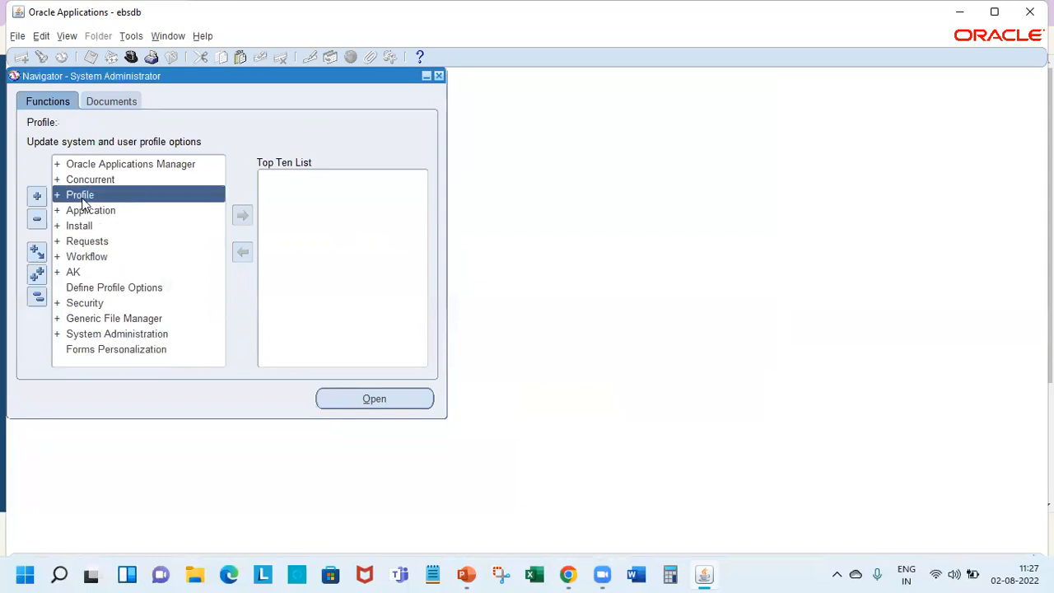
double_click(83, 196)
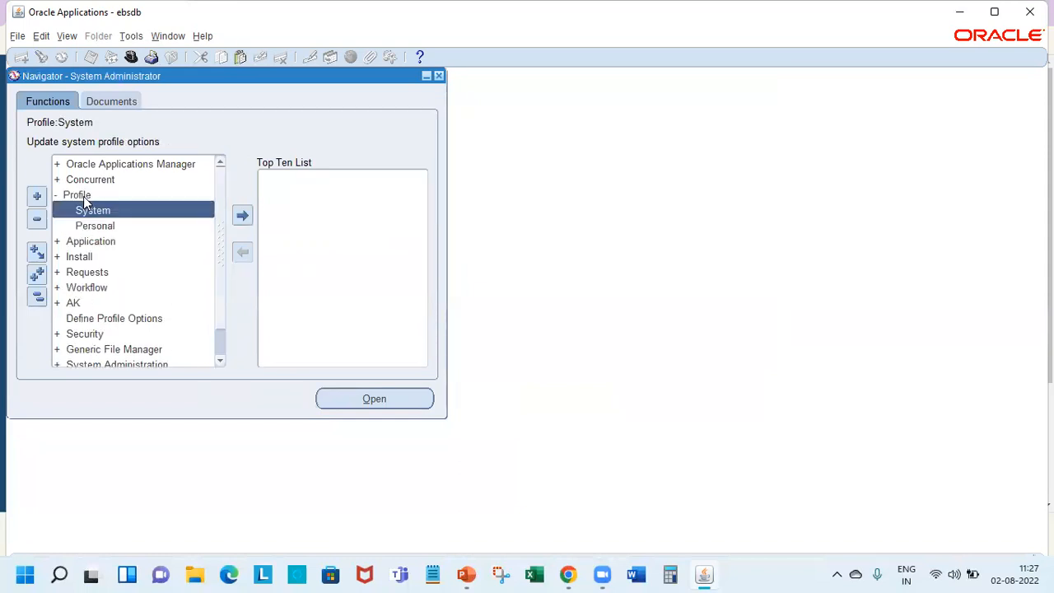
double_click(95, 211)
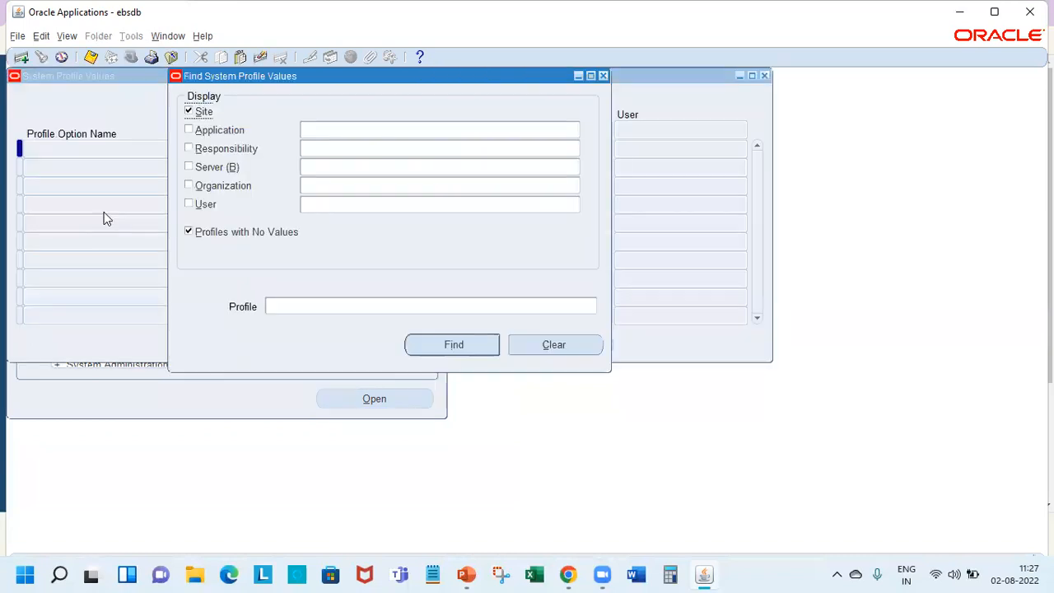
click(236, 148)
click(381, 149)
text(sp m)
key(Tab)
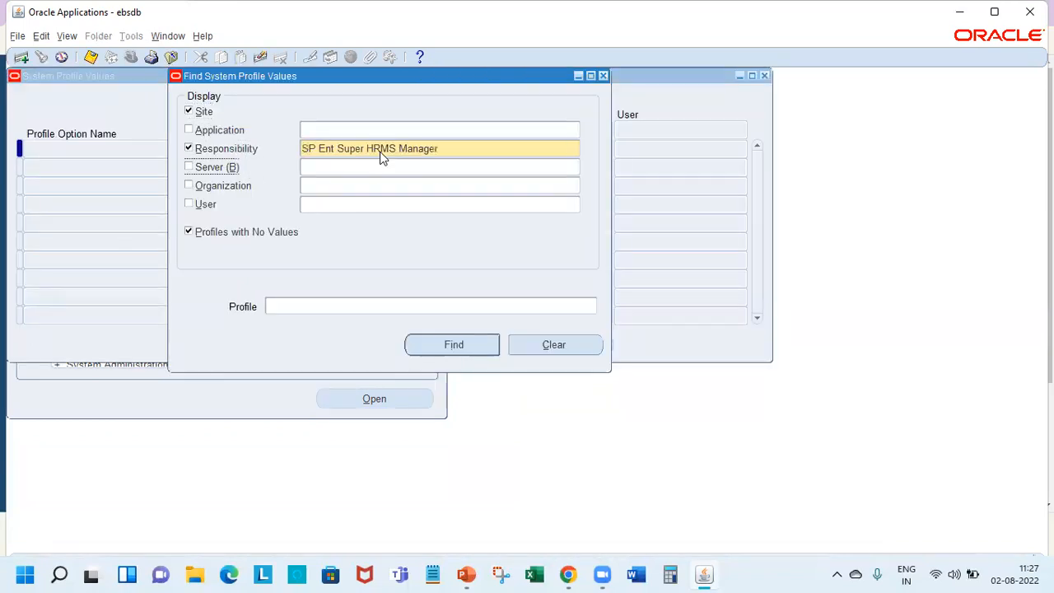
- Try to find the HR profile options whose names contain Type
click(322, 309)
text(HR%HR)
key(BackSpace)
text(Type)
key(Return)
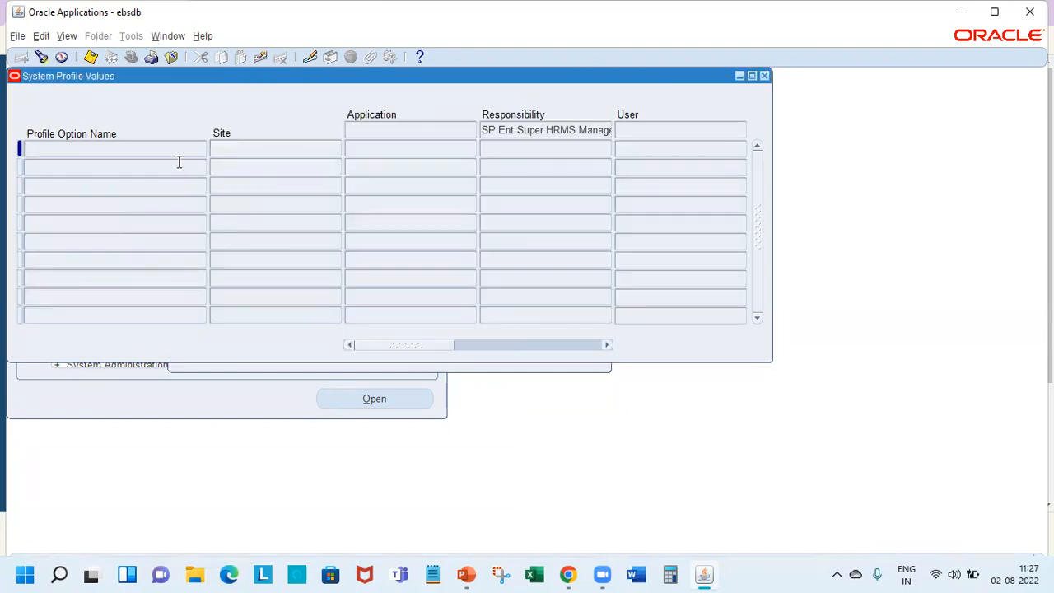
- Correct the profile search pattern and set HR:User Type to HR with Payroll User for the responsibility
click(41, 56)
double_click(320, 306)
double_click(320, 306)
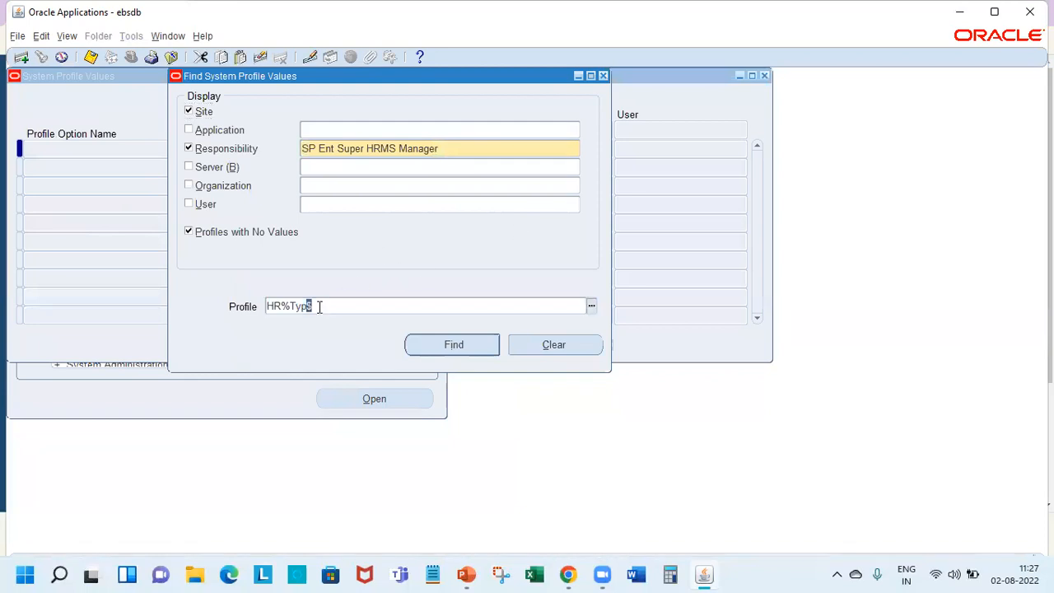
key(Return)
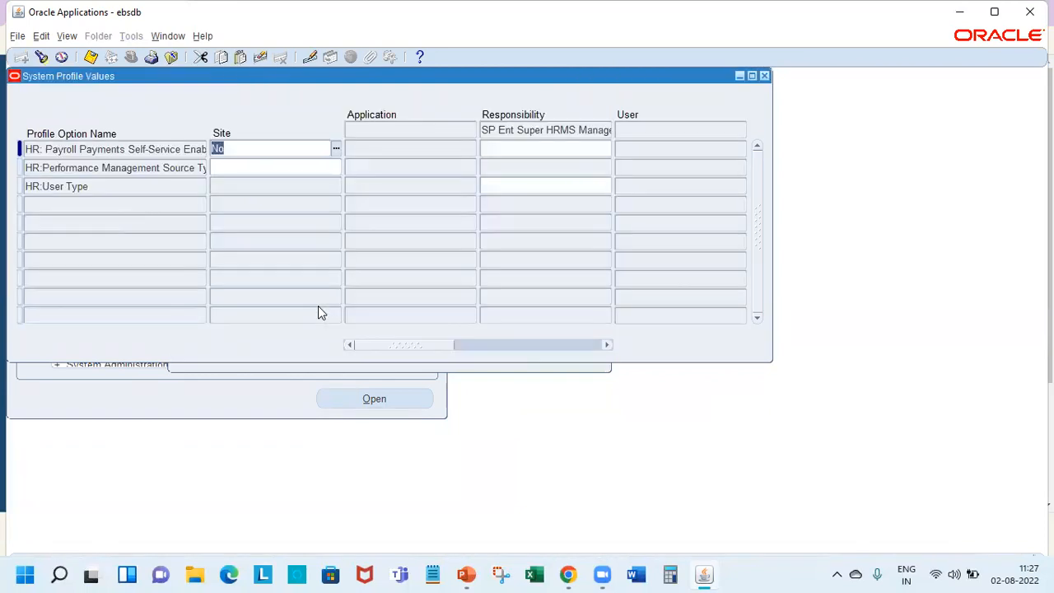
click(589, 186)
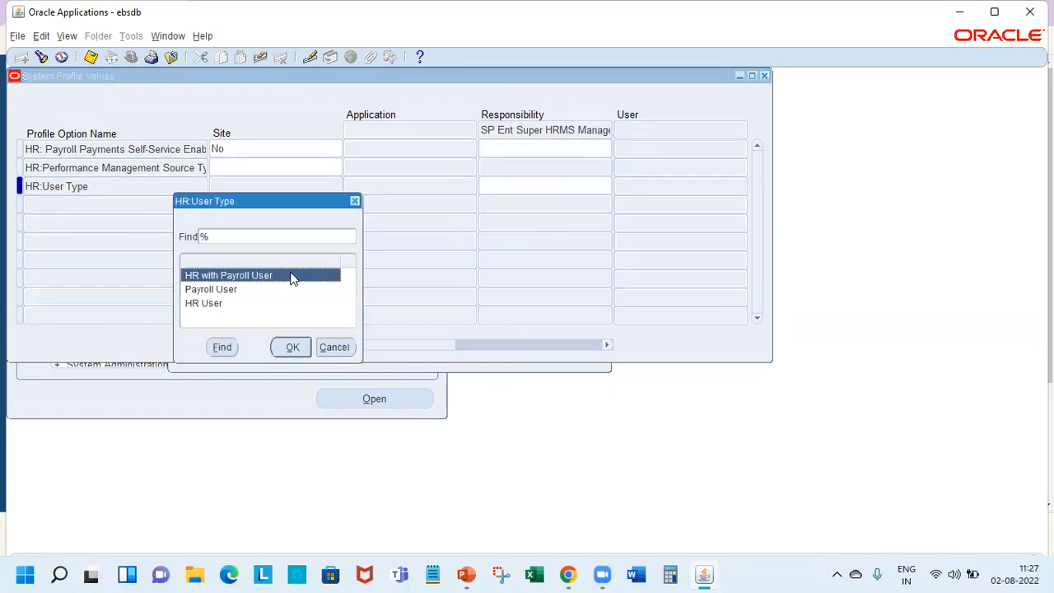
double_click(292, 274)
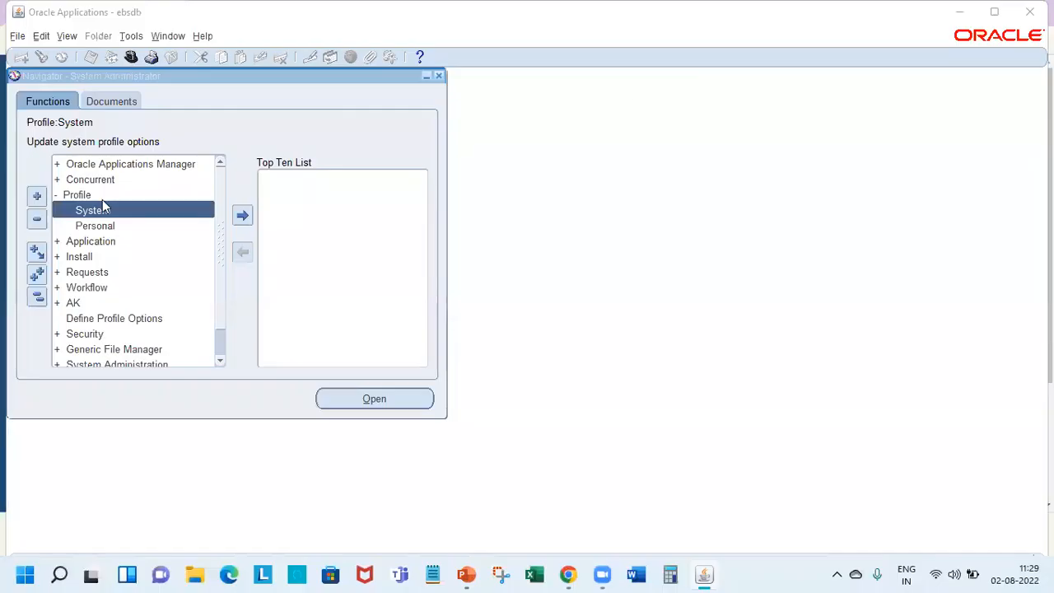
- Search the system profile values for options matching HR%User% at the SP Ent Super HRMS Manager responsibility level
double_click(122, 210)
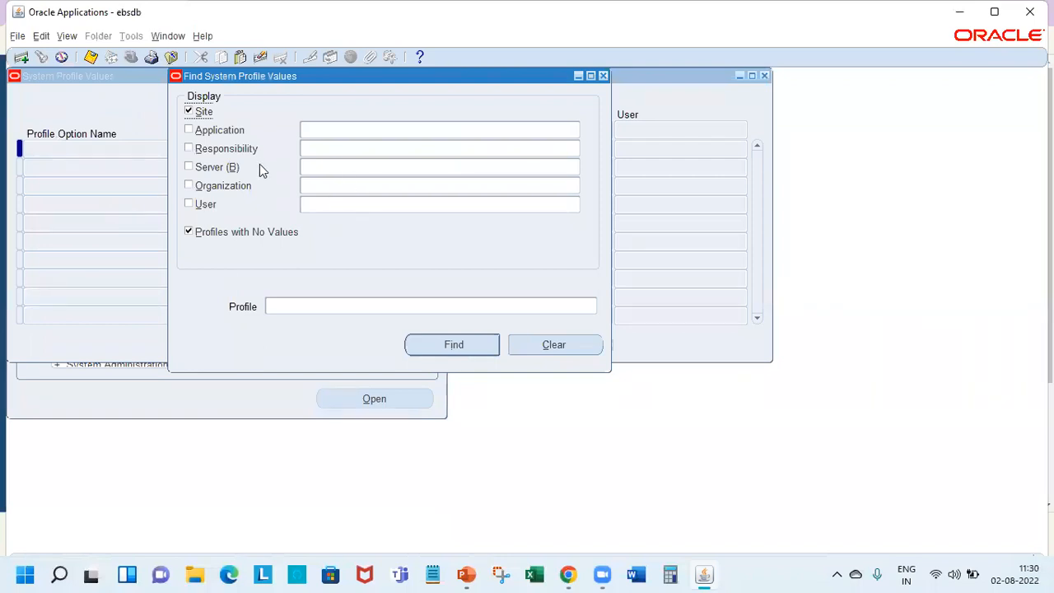
click(239, 150)
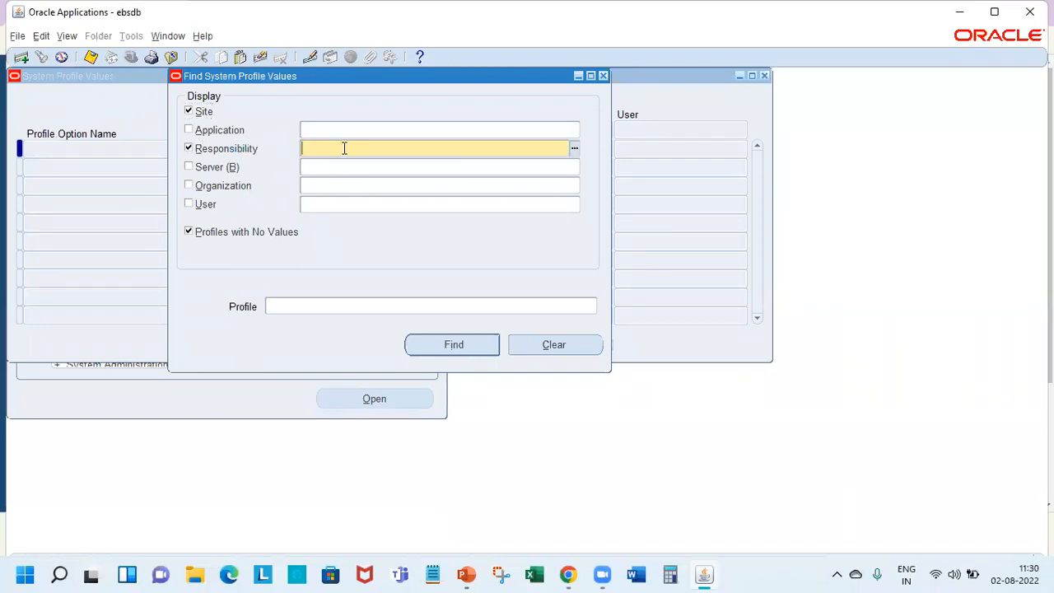
text(SP Ent)
key(Tab)
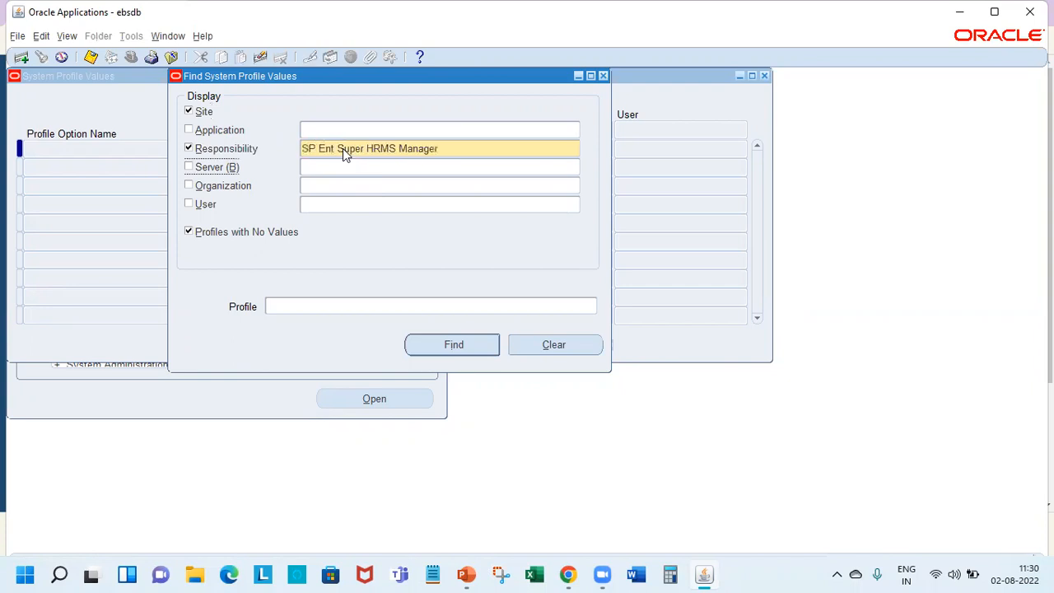
click(323, 307)
text(HR%User%)
key(Return)
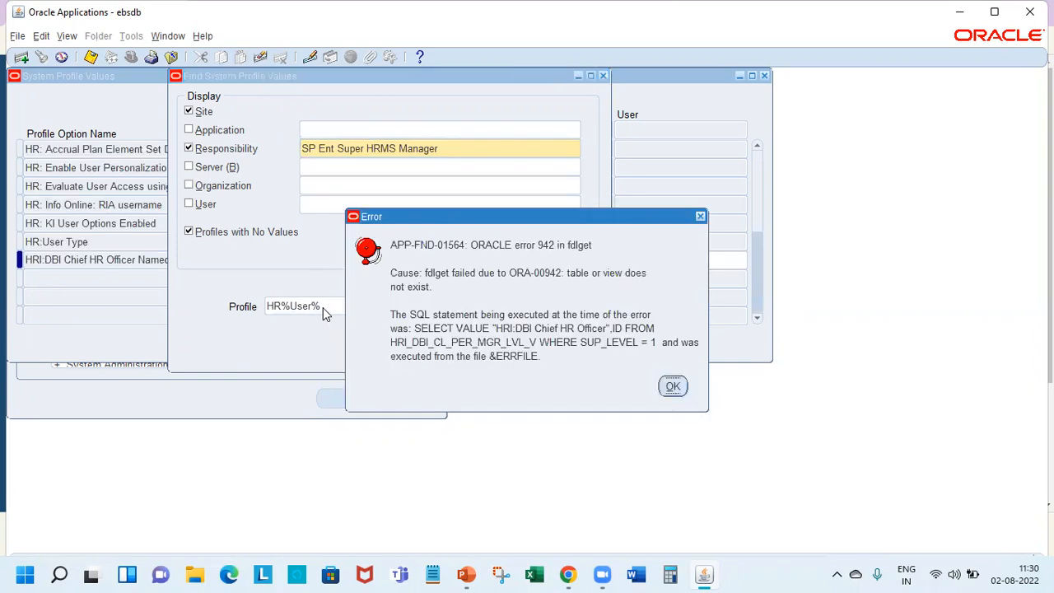
click(674, 387)
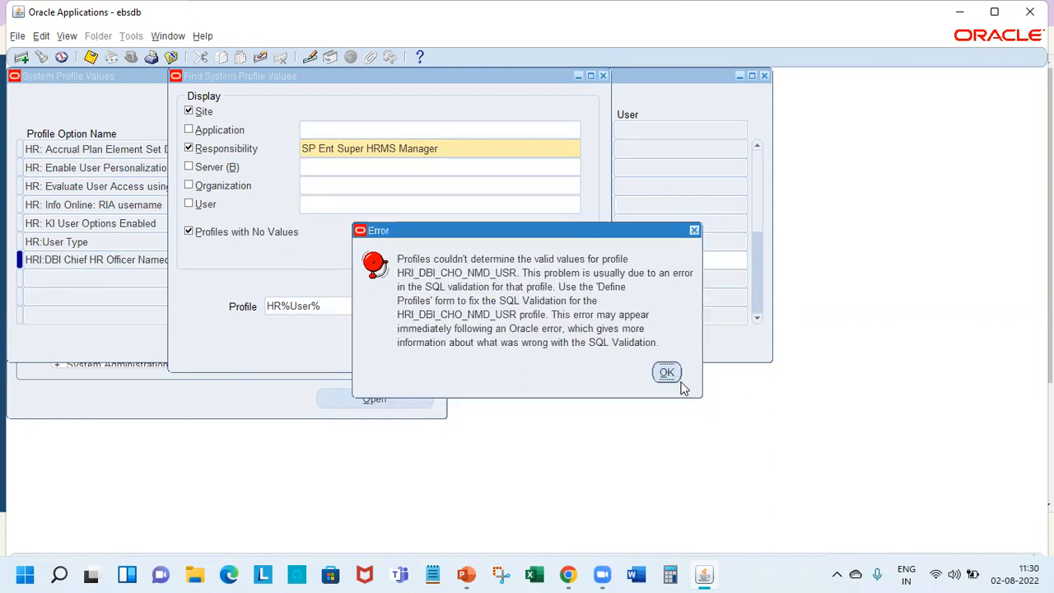
click(667, 373)
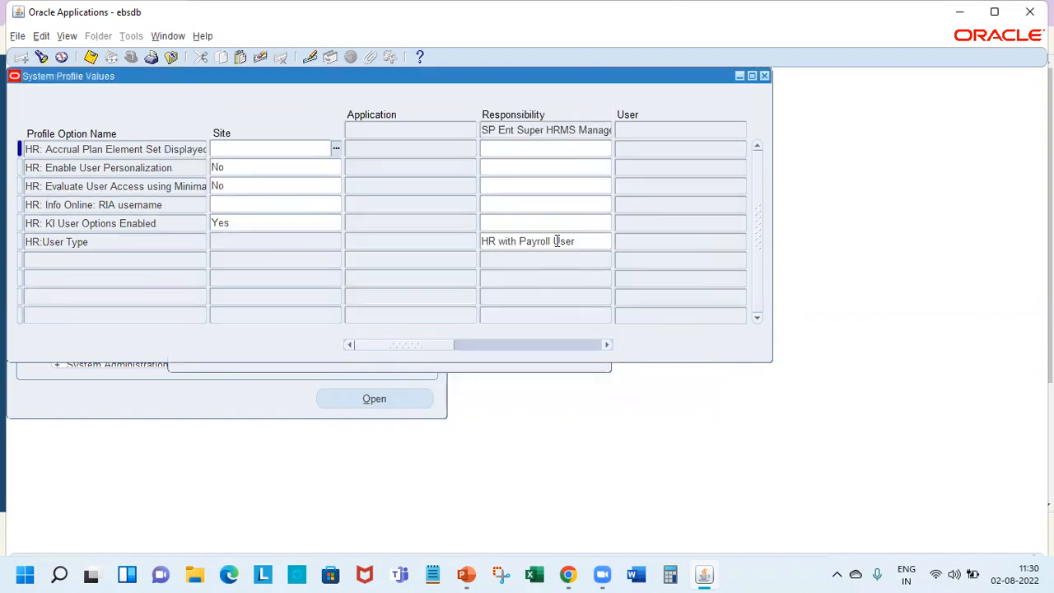
- Review the available values for HR:User Type at responsibility level and close the system profile values without saving
click(582, 240)
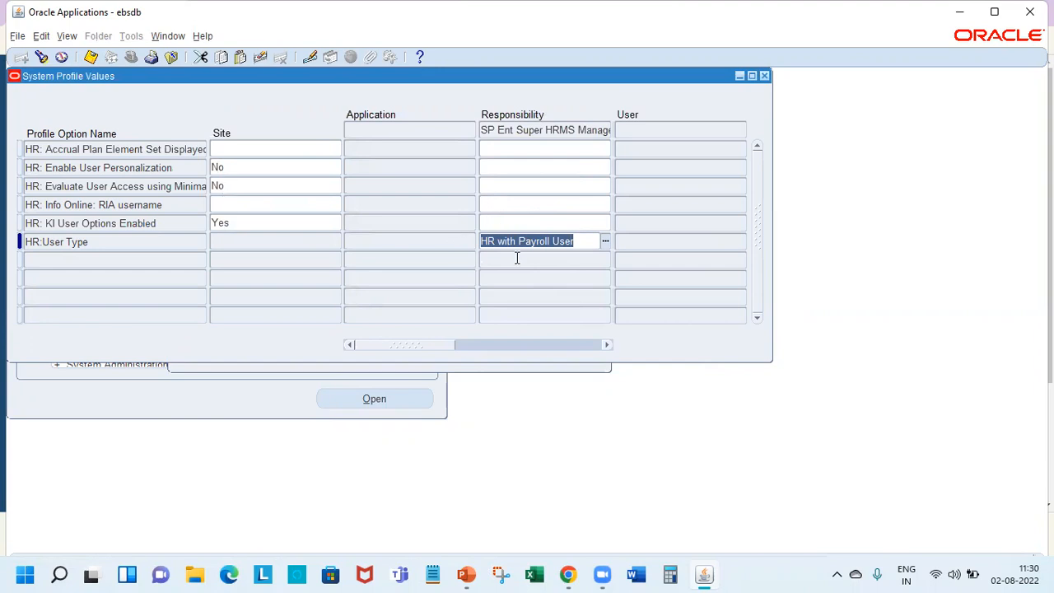
click(605, 241)
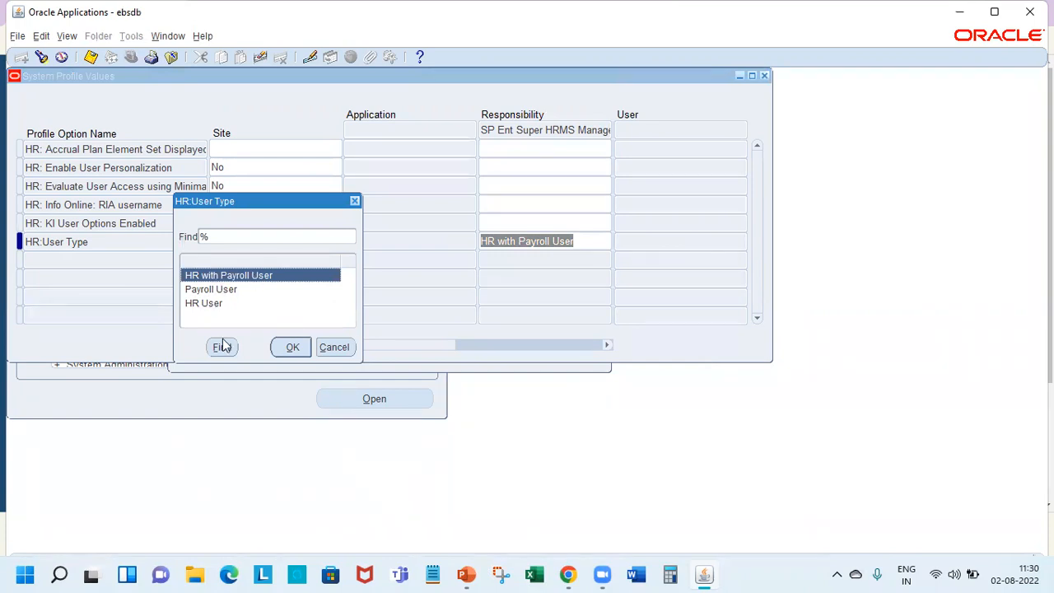
click(293, 349)
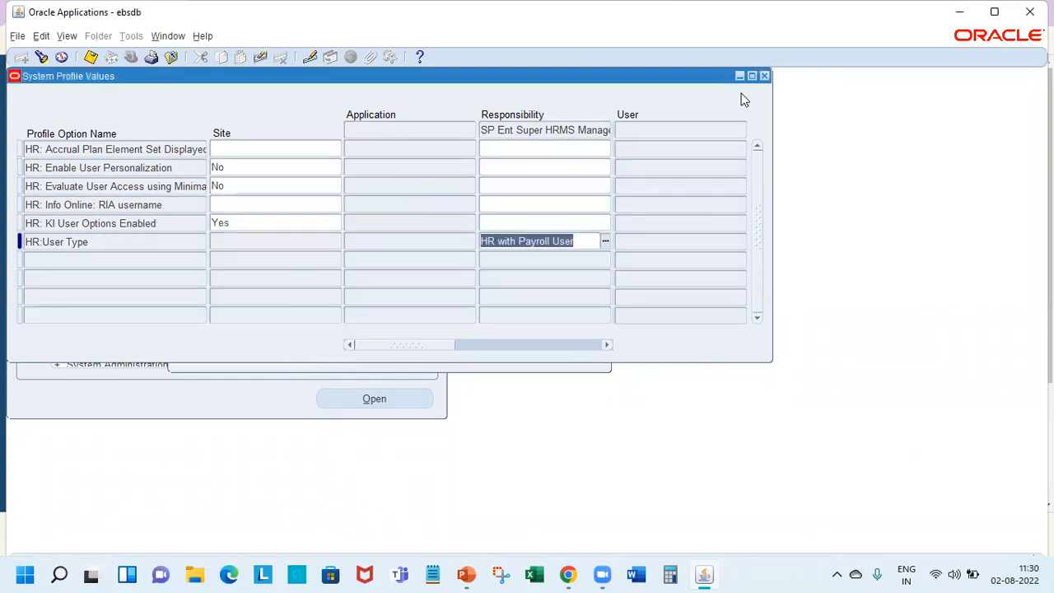
click(764, 76)
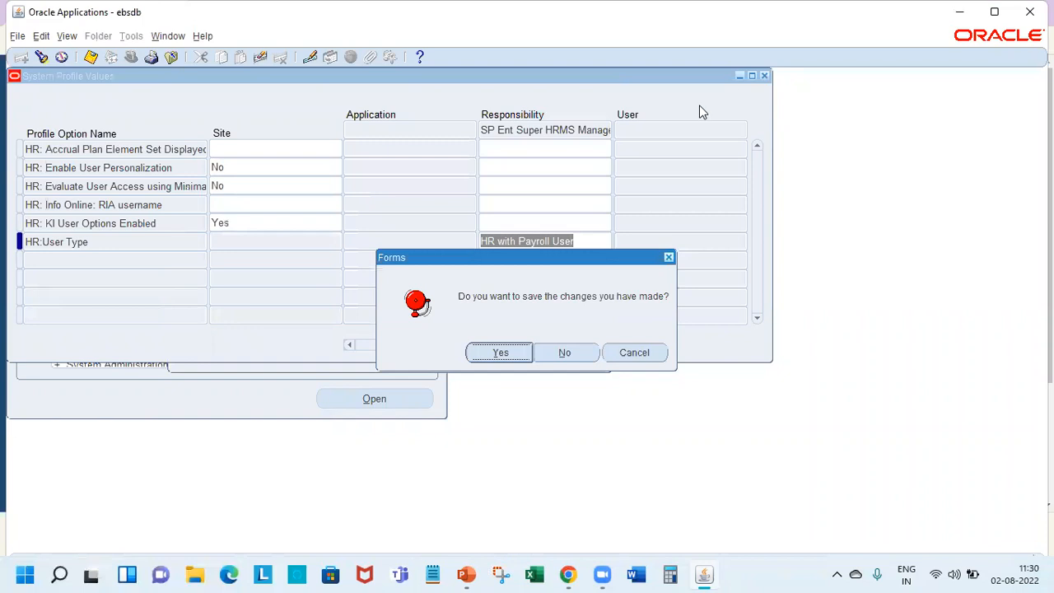
click(566, 354)
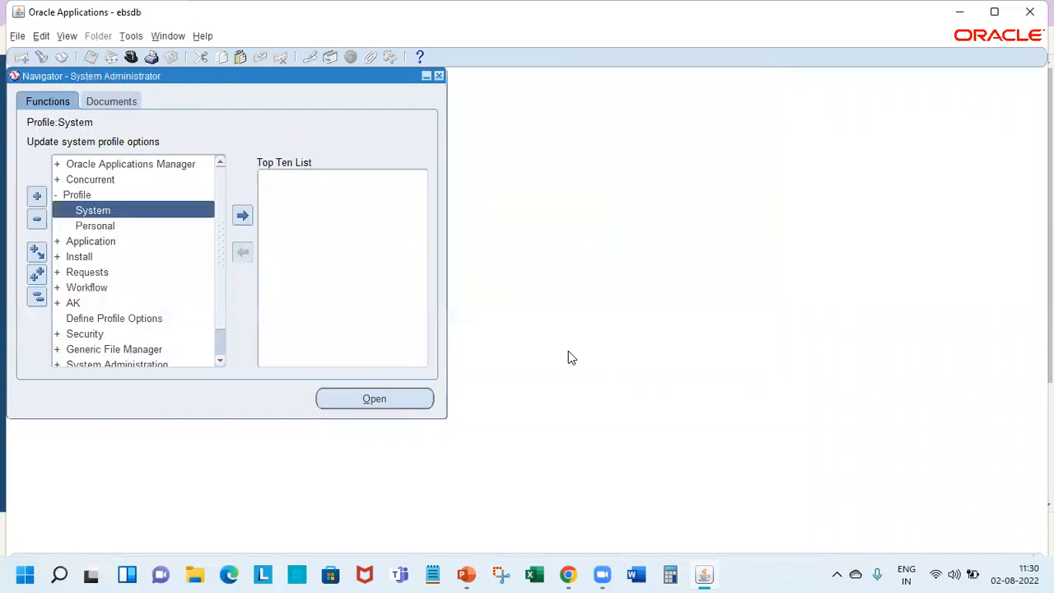
- Open the user definition form under Security and query the user ESPEE
double_click(104, 198)
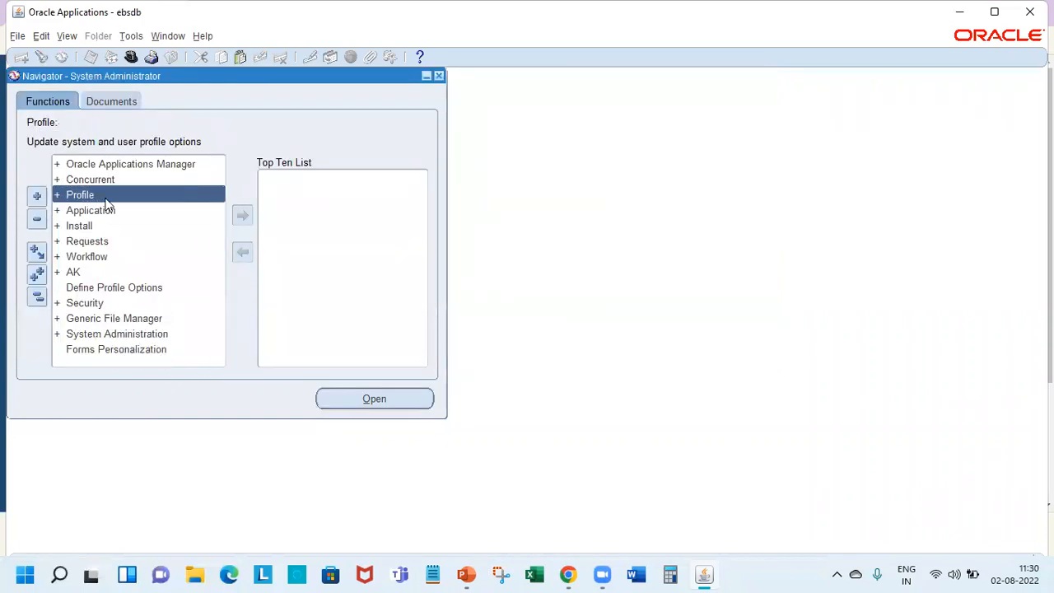
double_click(99, 302)
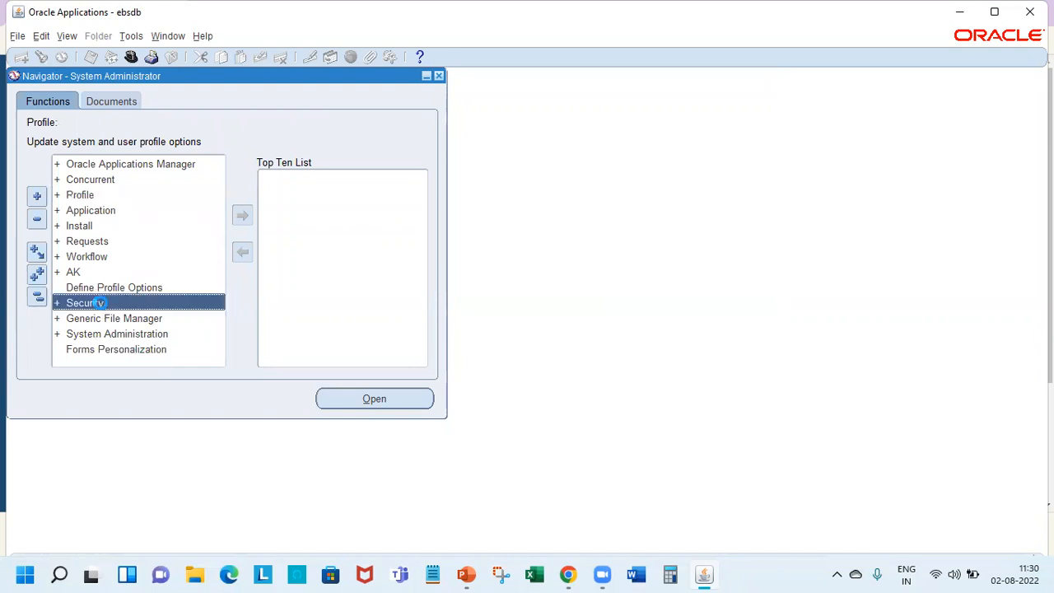
double_click(121, 318)
double_click(122, 334)
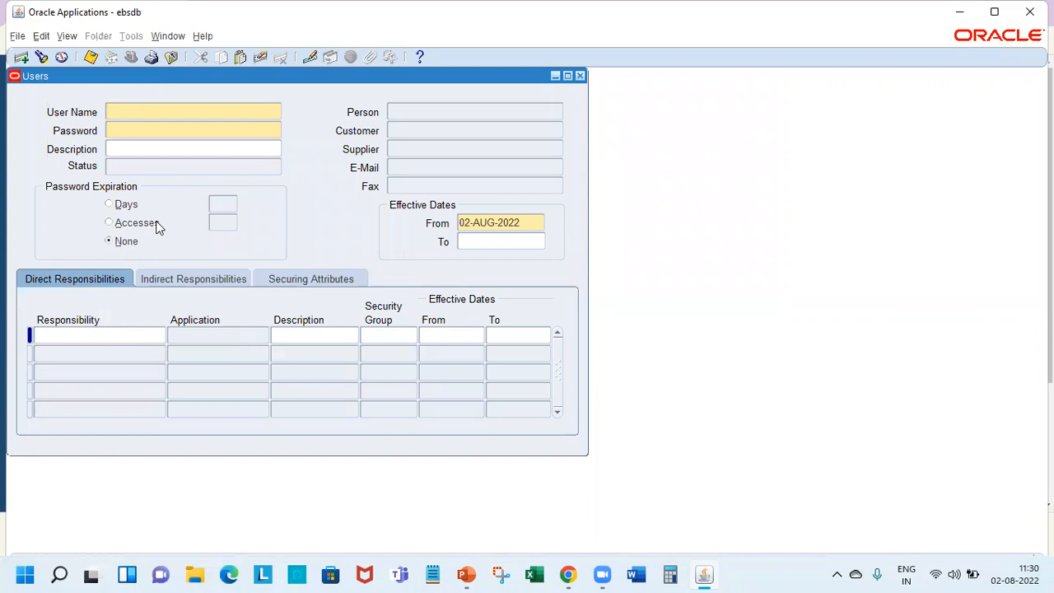
key(F11)
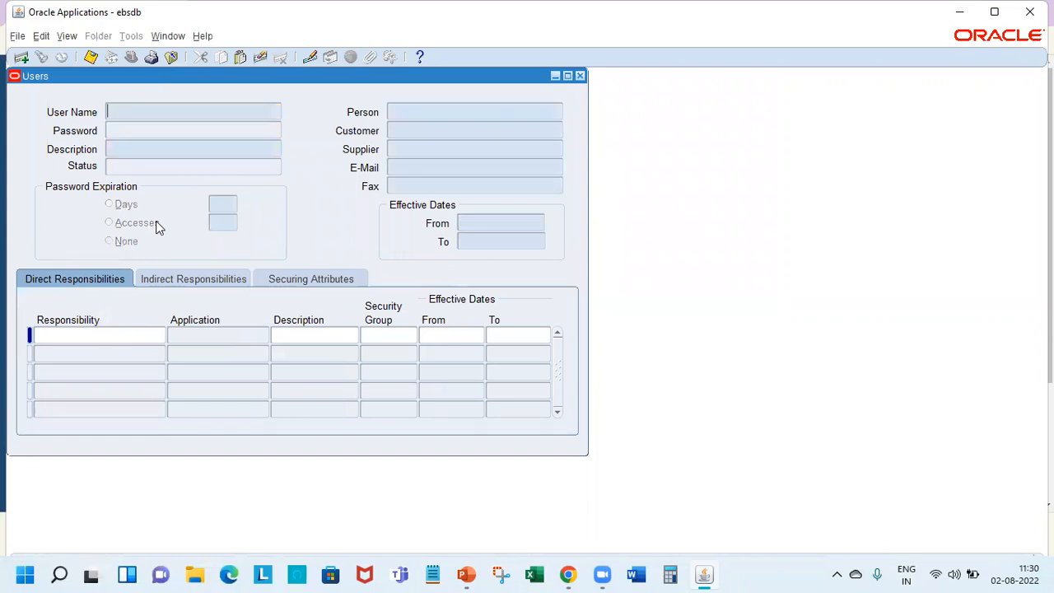
text(ESPEE)
key(ctrl+F11)
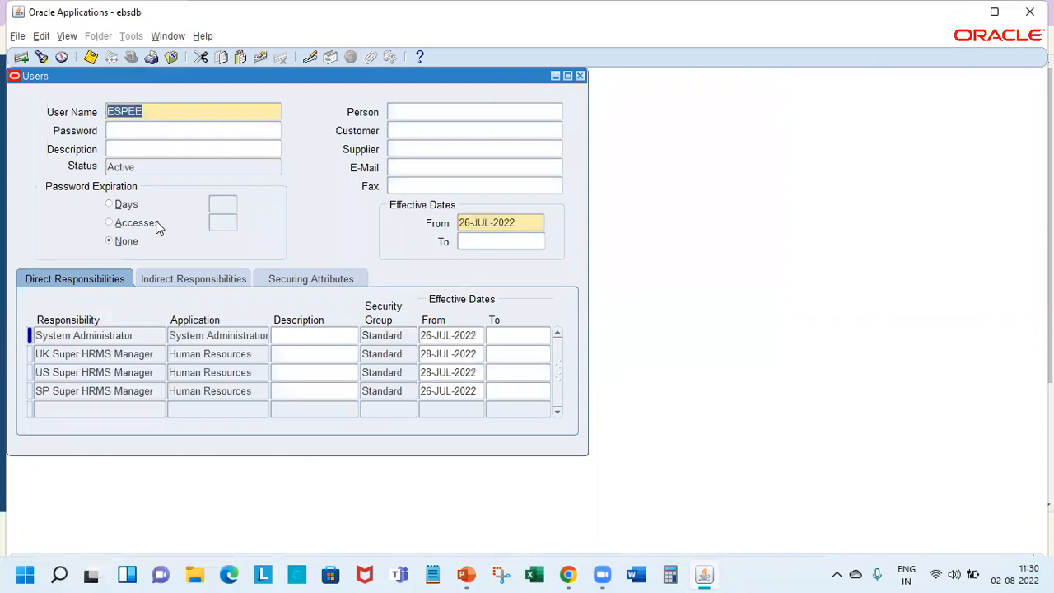
- Add SP Ent Super HRMS Manager to the user's direct responsibilities and close the Users form
click(74, 335)
click(23, 57)
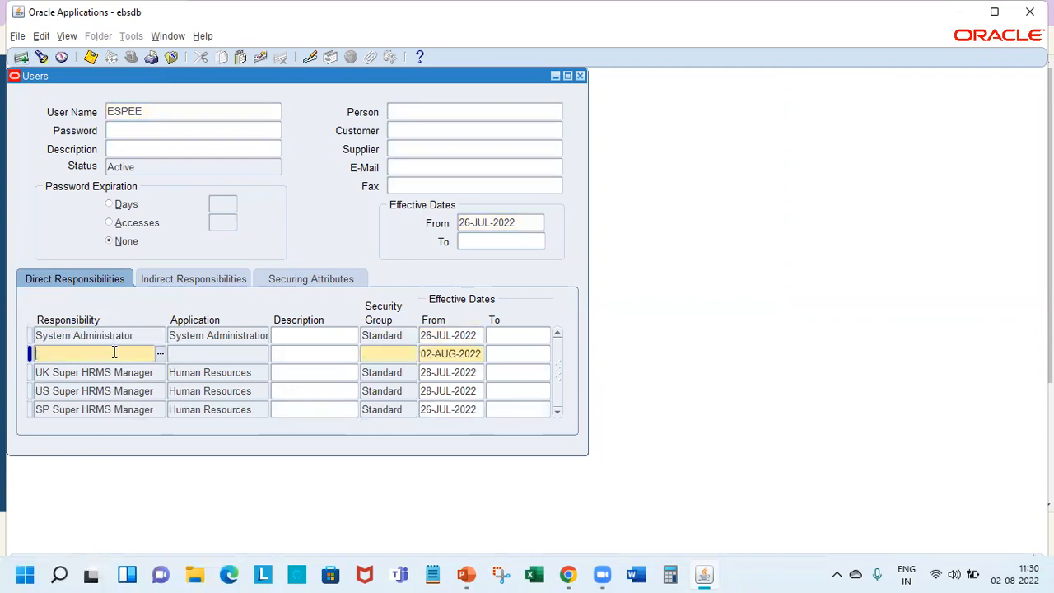
text(sp en)
key(Tab)
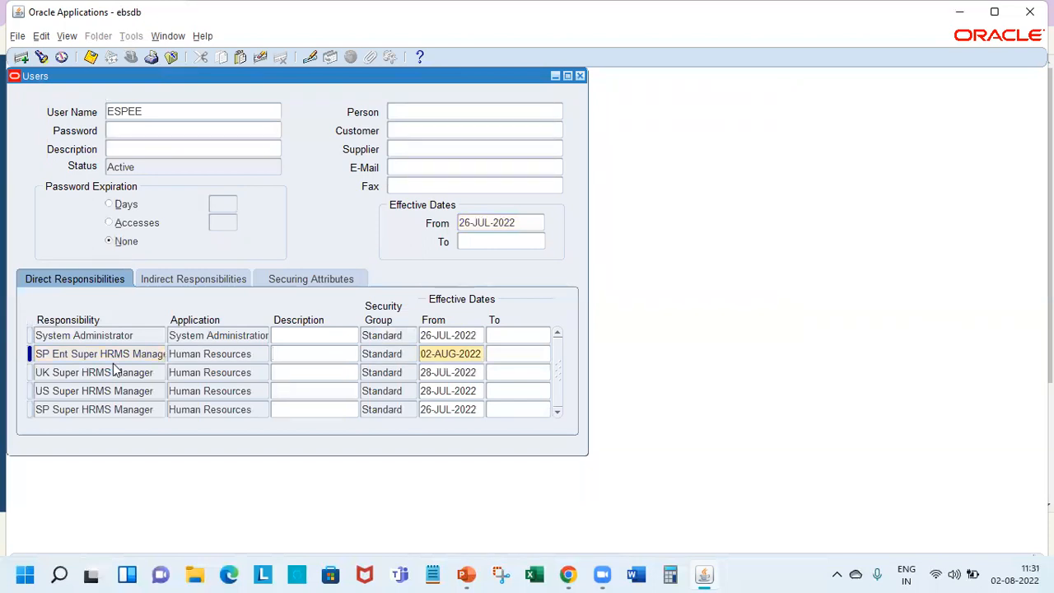
key(F4)
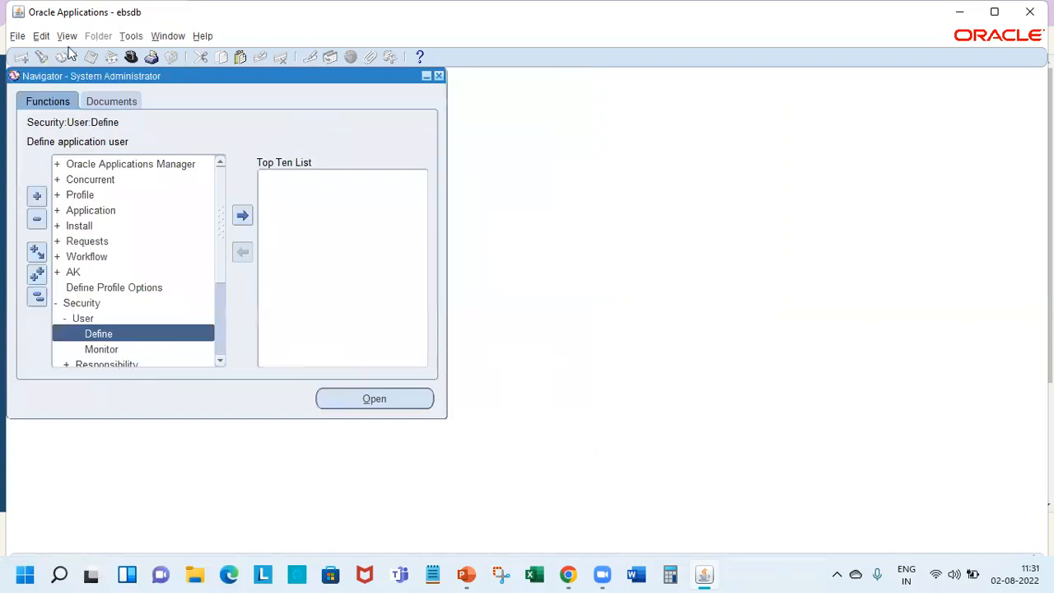
- Switch to the SP Ent Super HRMS Manager responsibility
click(131, 56)
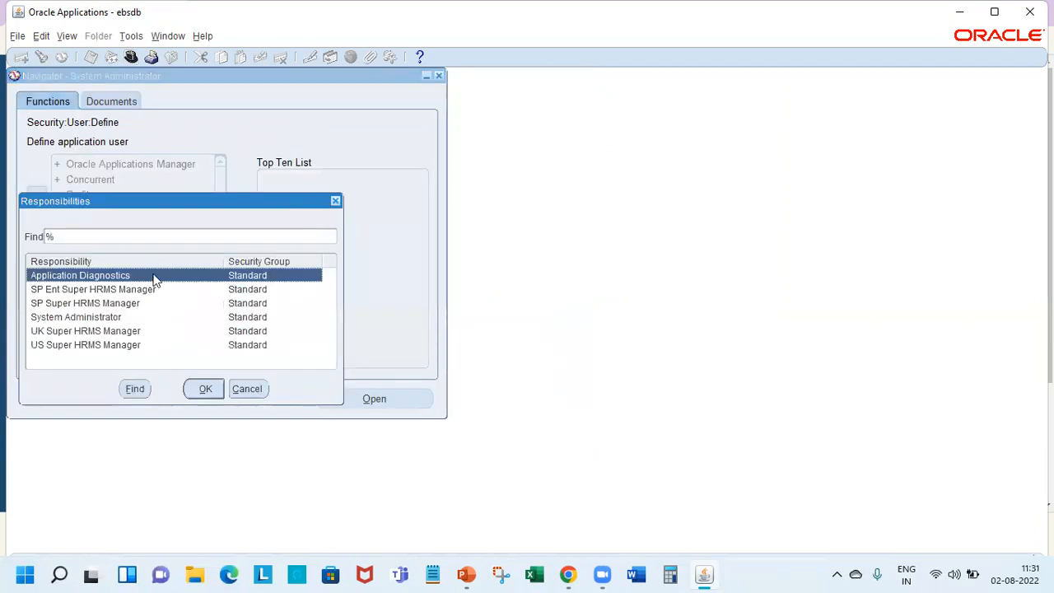
click(90, 291)
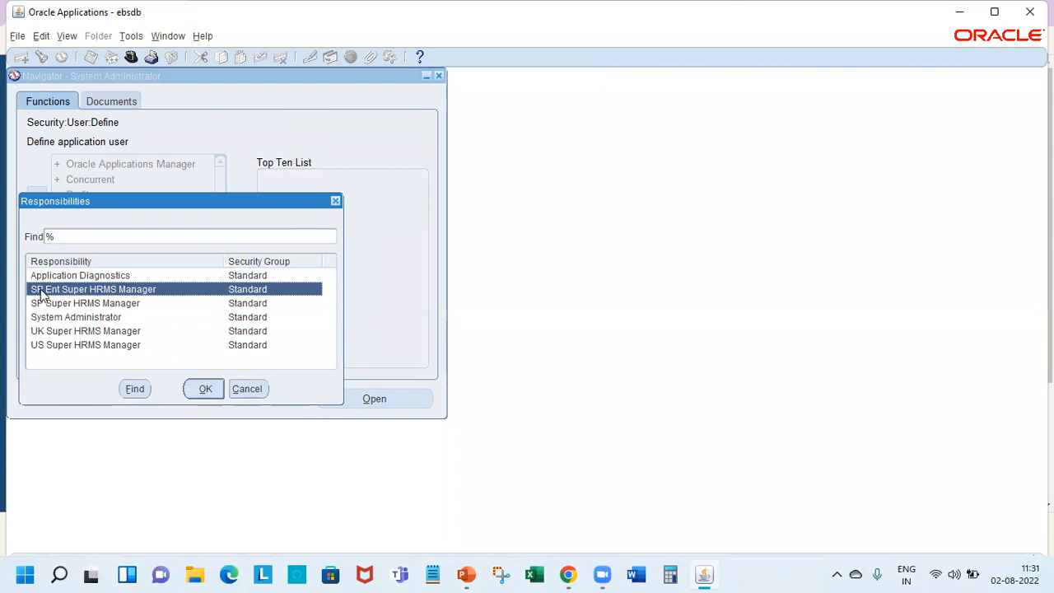
double_click(73, 289)
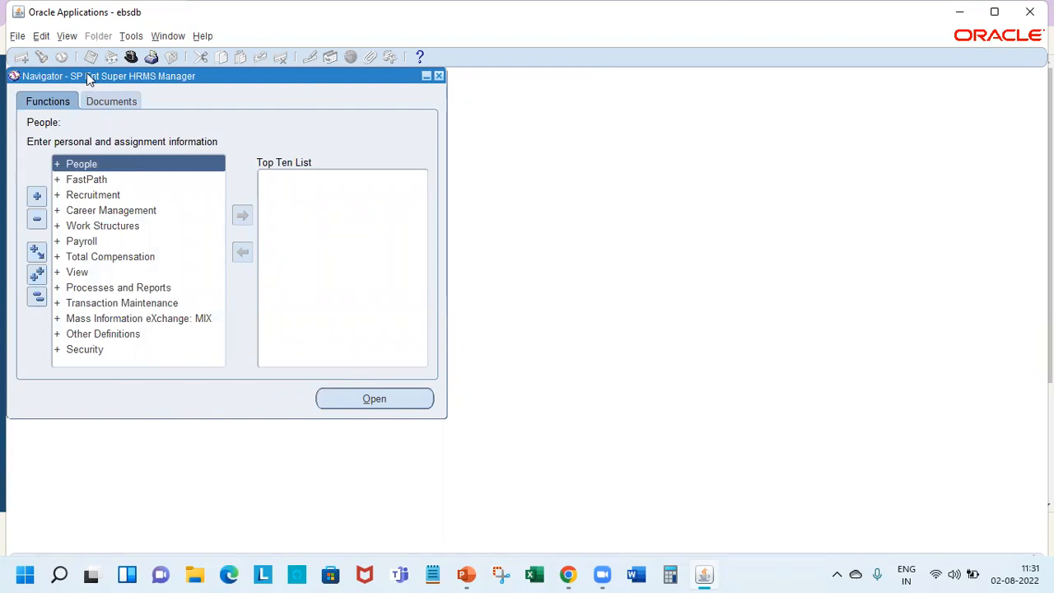
- Open the People Enter and Maintain form, check the full name lookup in Find Person, and close the form
double_click(110, 158)
click(122, 177)
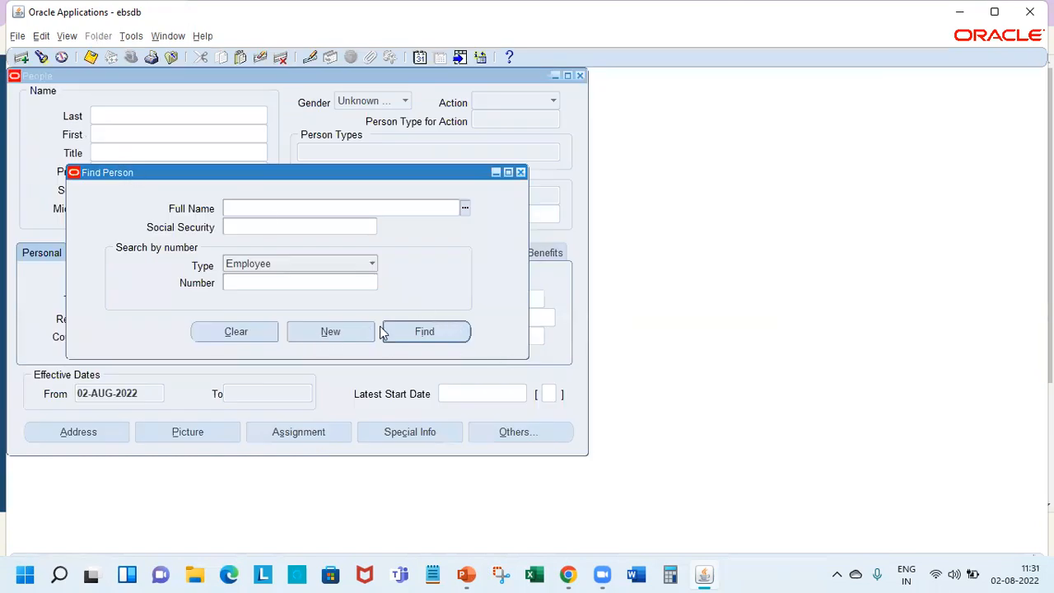
click(465, 209)
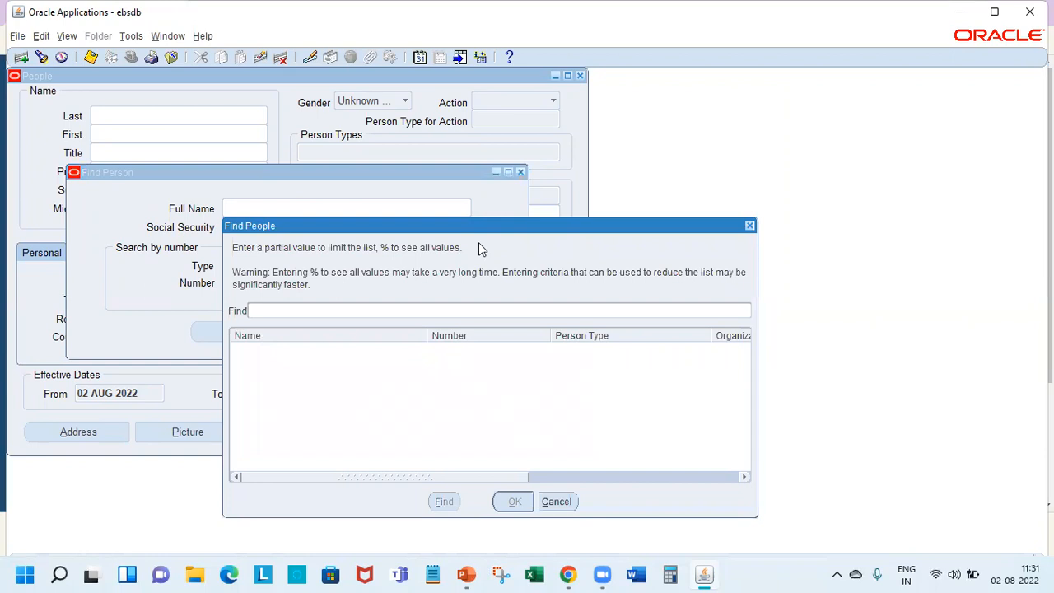
key(Escape)
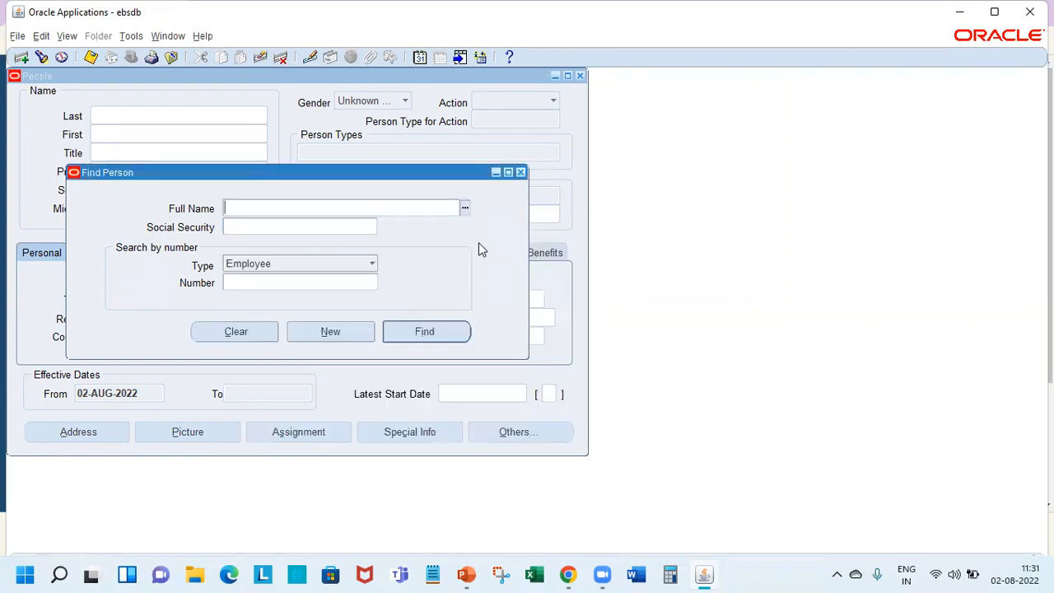
click(522, 173)
click(579, 75)
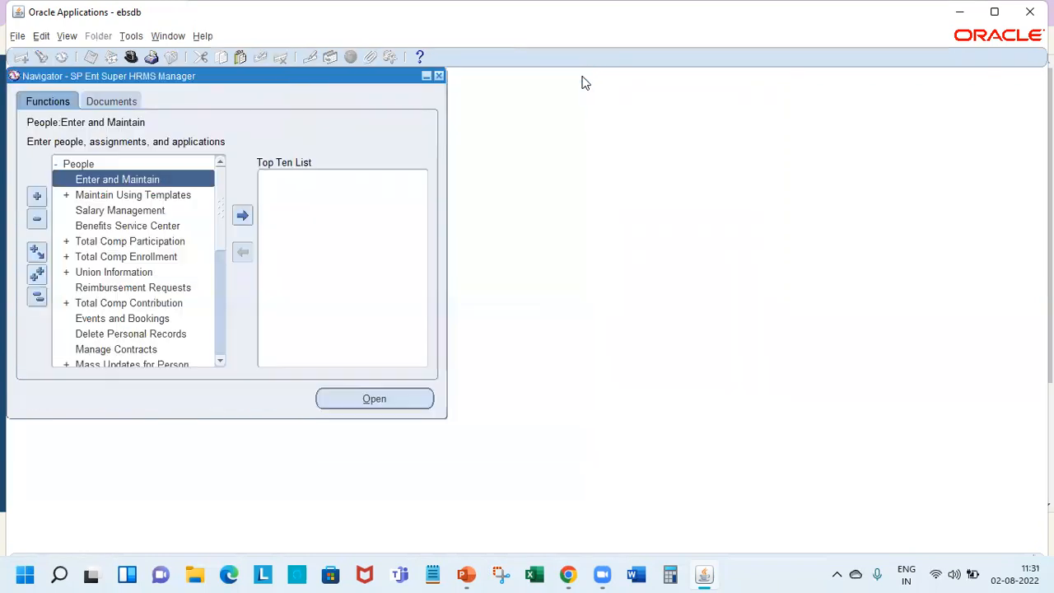
- Collapse People and examine the Work Structures functions, including Location, Organization, Job, Position and Grade
double_click(164, 163)
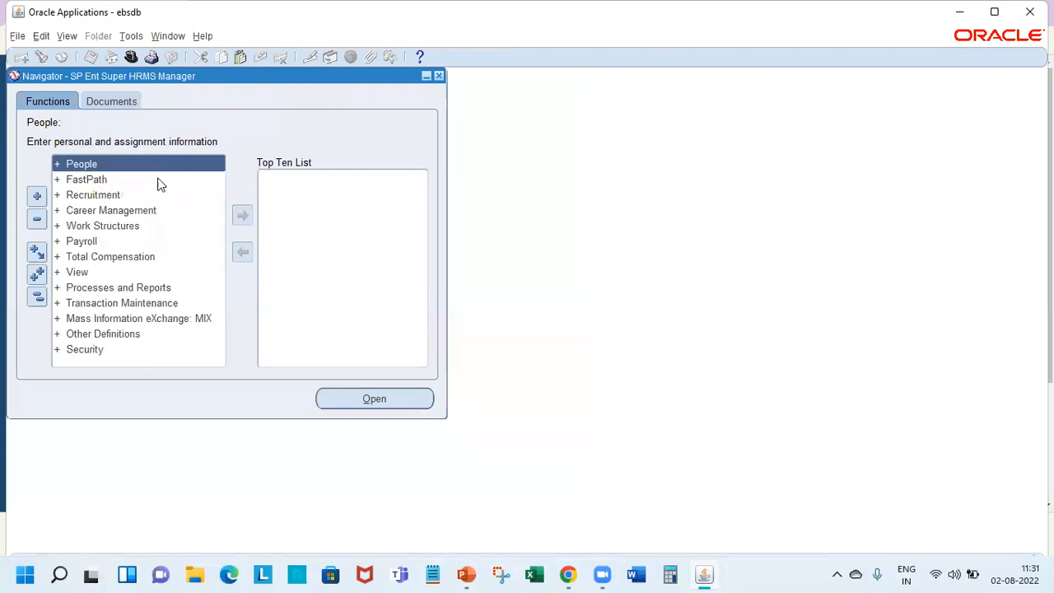
double_click(127, 227)
double_click(138, 239)
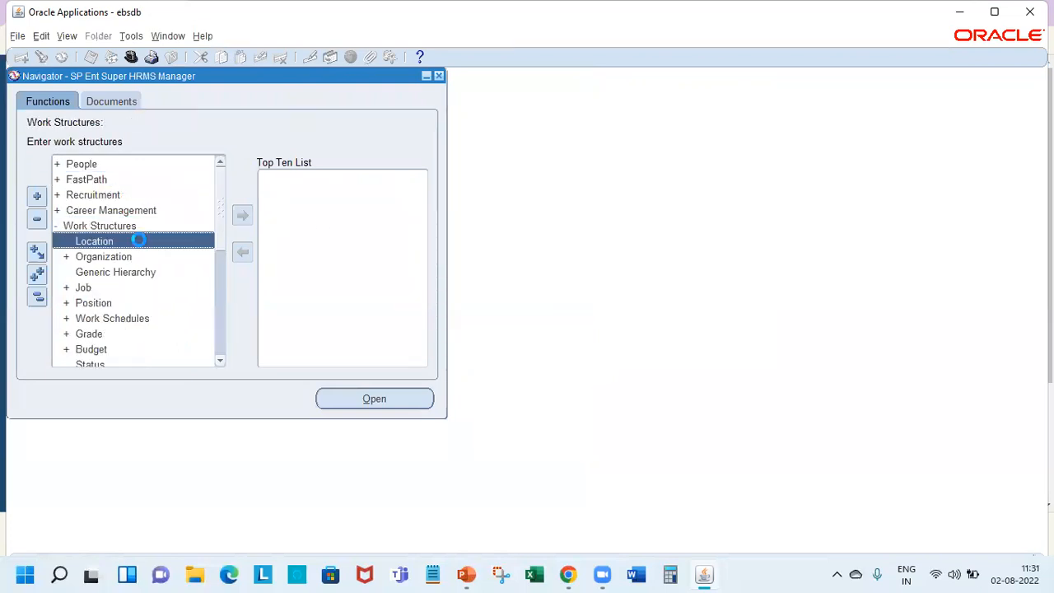
click(138, 257)
click(139, 288)
click(138, 302)
click(144, 334)
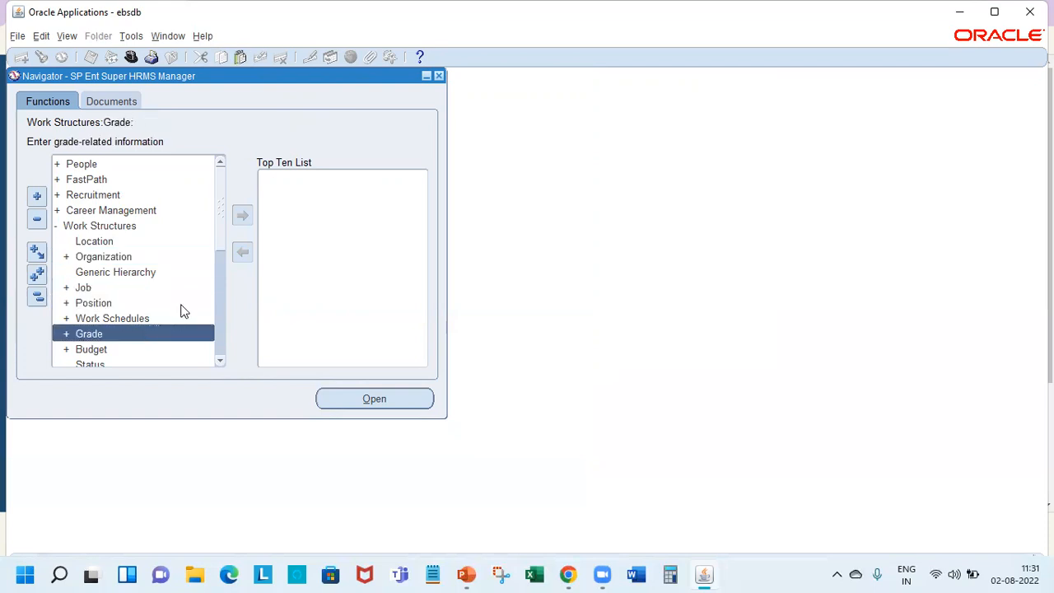